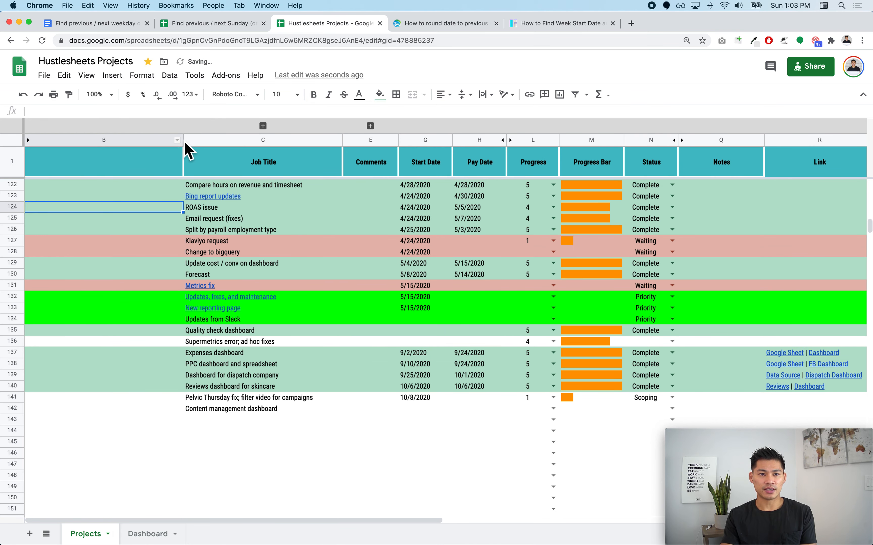
# Narrow the empty column B in the Projects sheet
pyautogui.moveTo(183, 140); pyautogui.dragTo(124, 144)
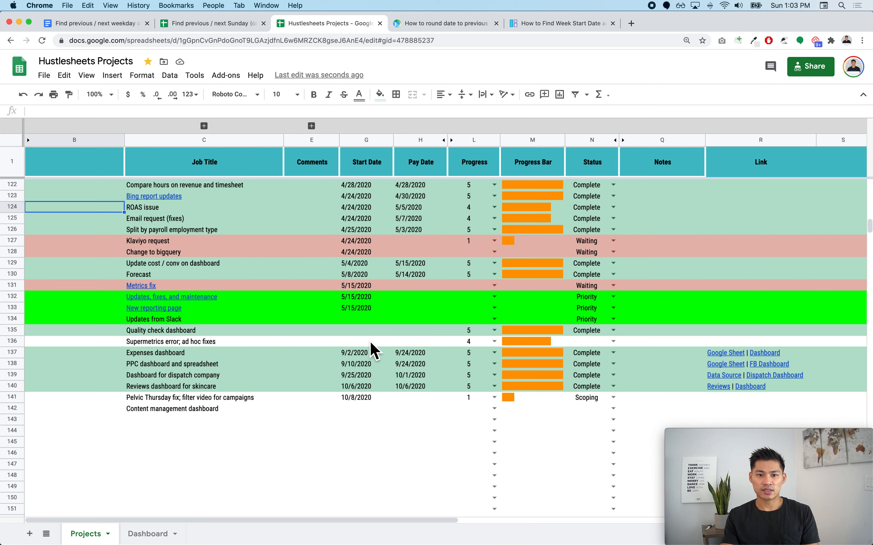
# Look up the week of the 4/28/2020 start date in the Calendar app's year view, placed over the sheet
pyautogui.click(355, 185)
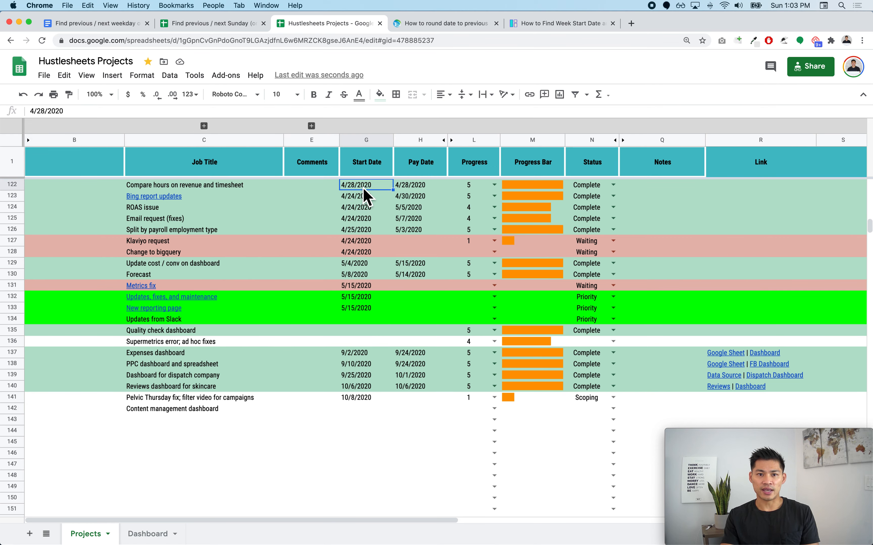
pyautogui.press('super+Tab')
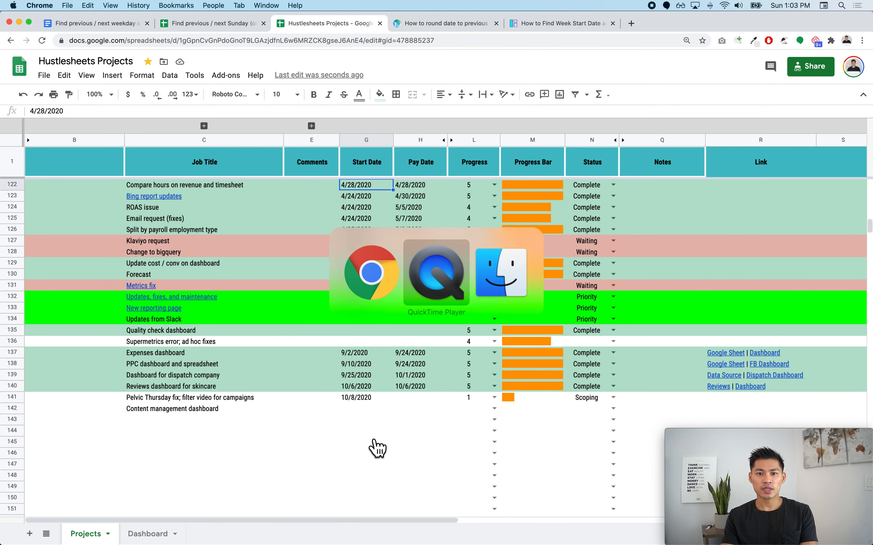
pyautogui.press('super+space')
pyautogui.write('calenda')
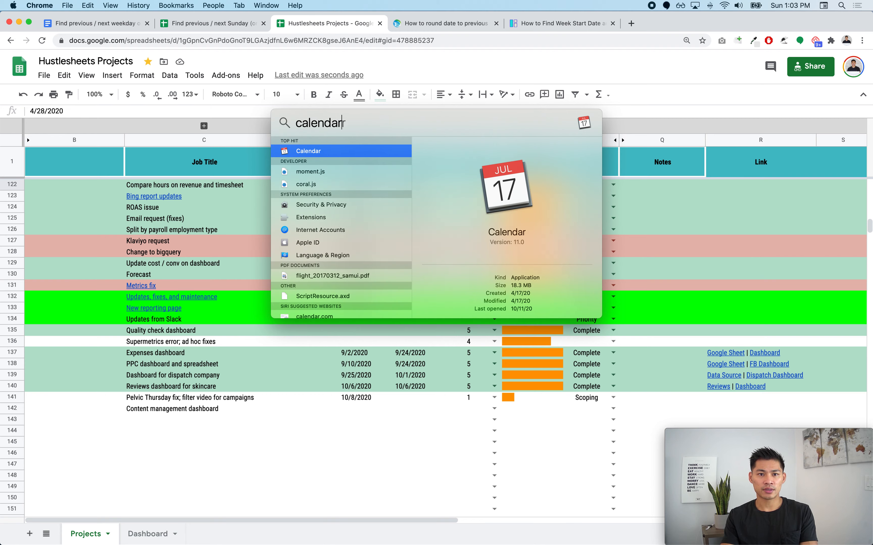
pyautogui.press('Return')
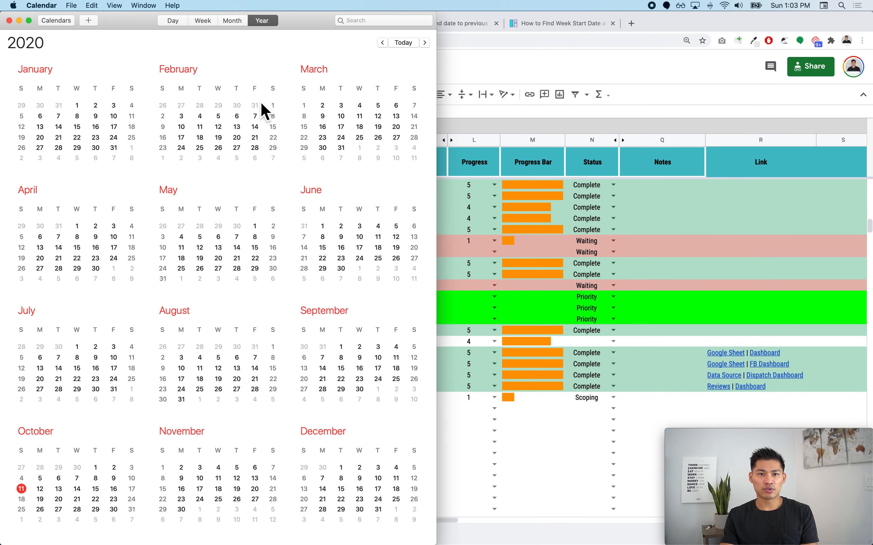
pyautogui.moveTo(306, 27); pyautogui.dragTo(689, 14)
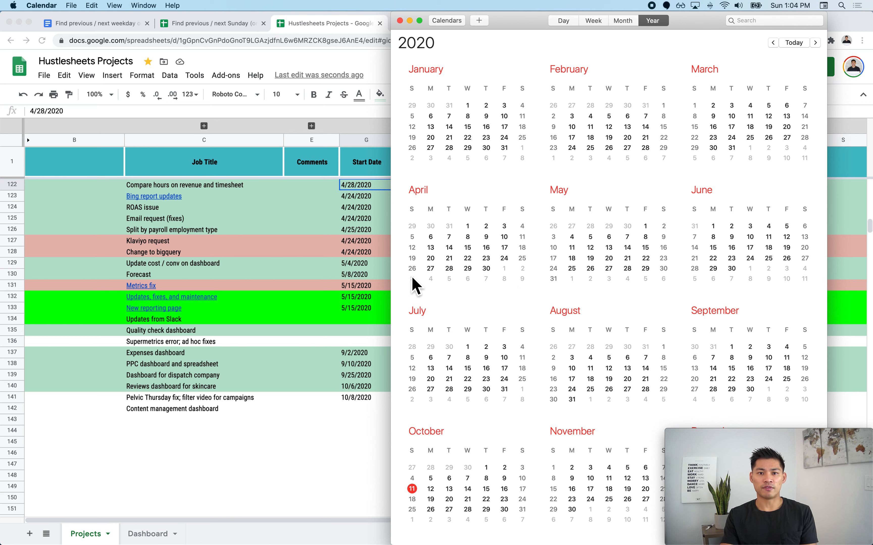
pyautogui.click(97, 185)
pyautogui.click(95, 189)
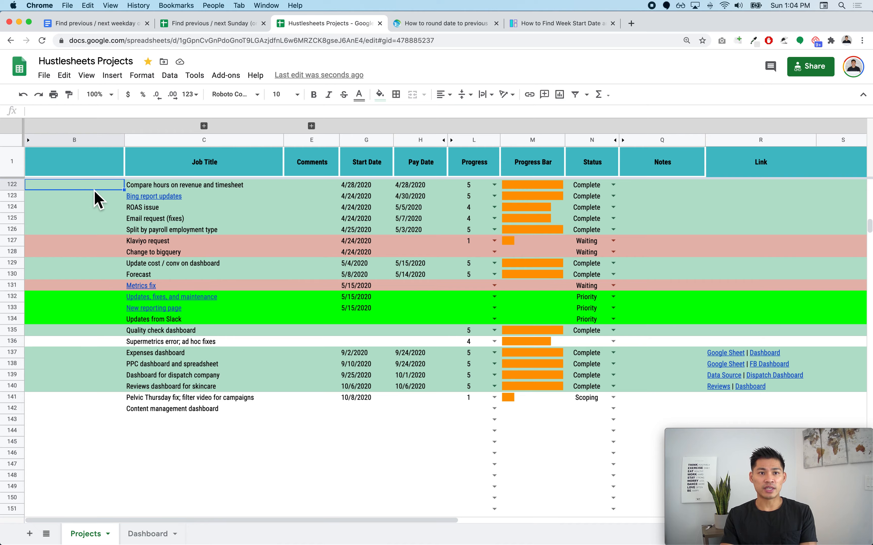
# Copy the Sunday formula for Previous / Starting from the table in the previous / next weekday document
pyautogui.hotkey('ctrl', 'shift', 'Tab')
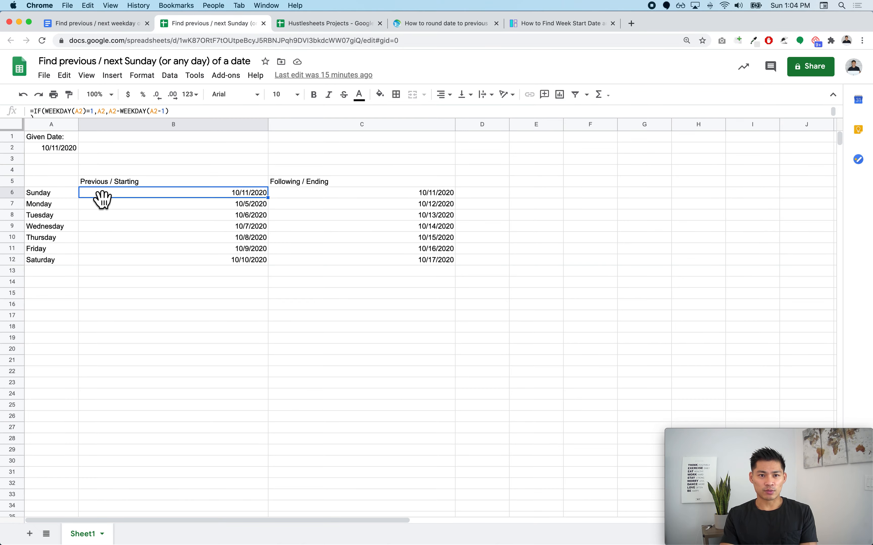
pyautogui.click(122, 30)
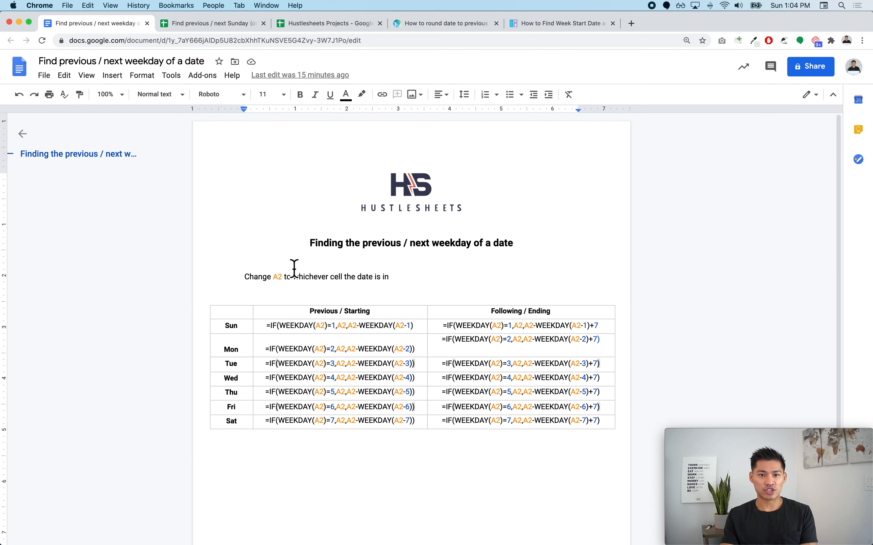
pyautogui.click(379, 331)
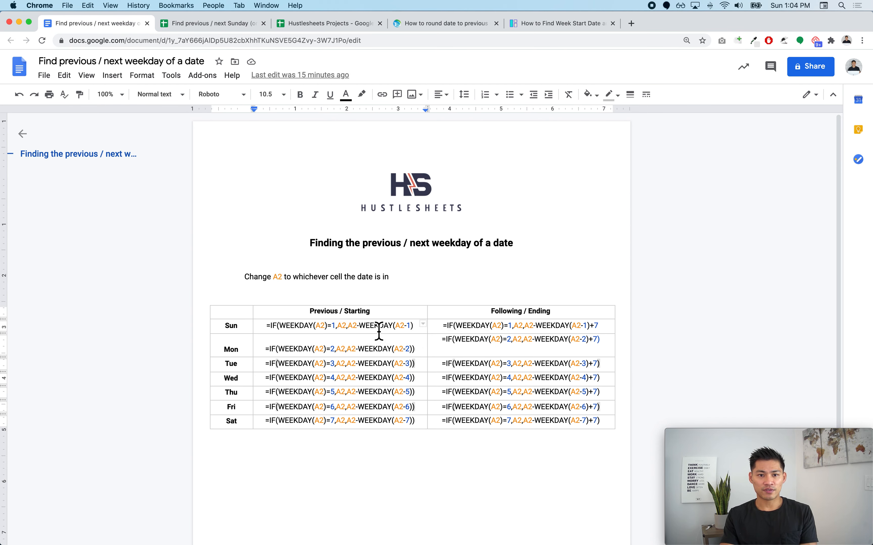
pyautogui.tripleClick(372, 331)
pyautogui.press('super+c')
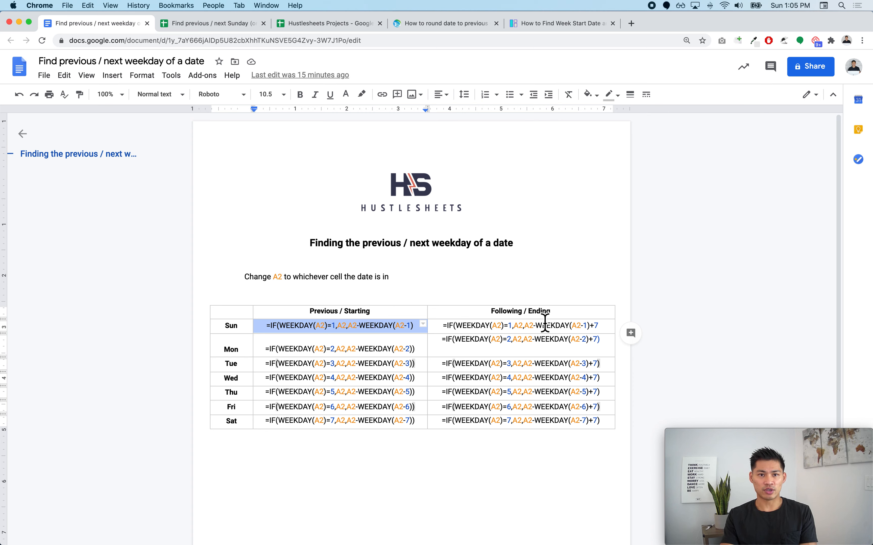
# Enter the header "Week Starting (Sunday)" for column B of the Hustlesheets Projects sheet
pyautogui.hotkey('ctrl', 'Tab')
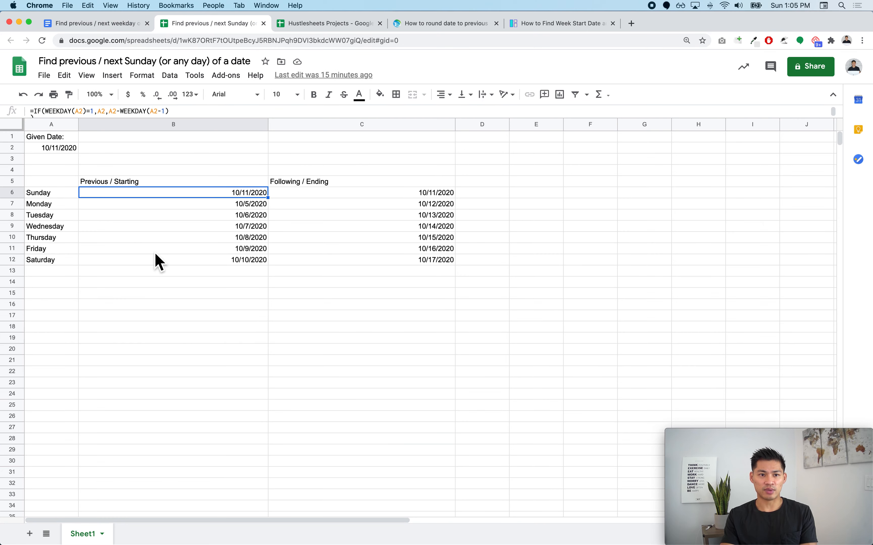
pyautogui.hotkey('ctrl', 'Tab')
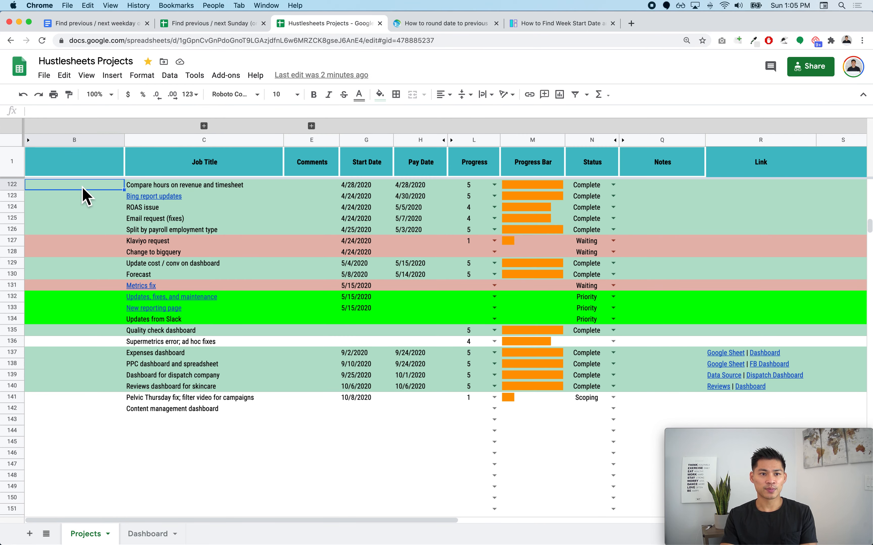
pyautogui.click(91, 165)
pyautogui.write('Week St')
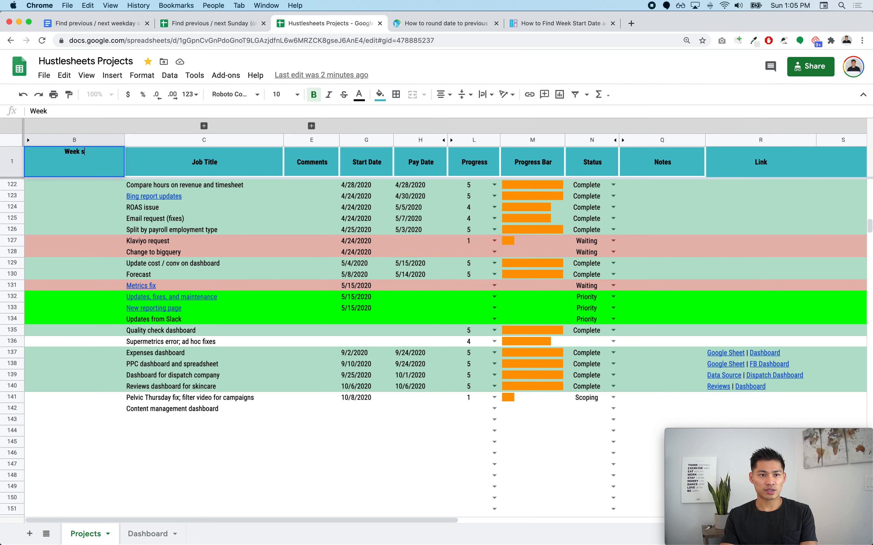
pyautogui.write('arting (Sunday)')
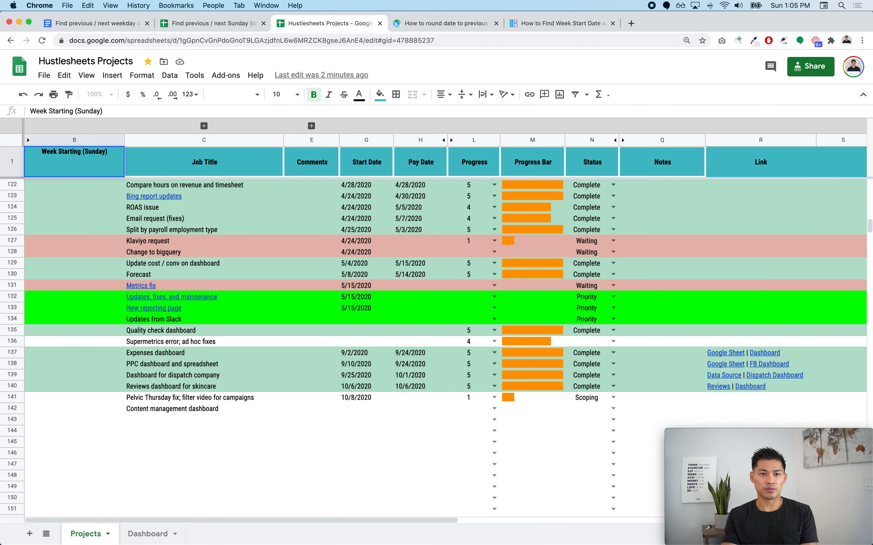
pyautogui.press('Return')
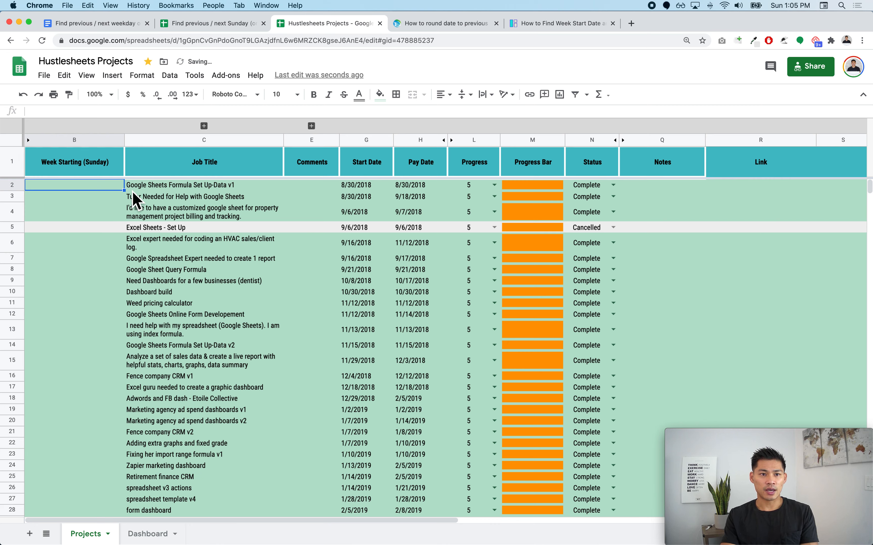
# Paste the copied formula =IF(WEEKDAY(A2)=1,A2,A2-WEEKDAY(A2-1)) into cell B2
pyautogui.doubleClick(99, 191)
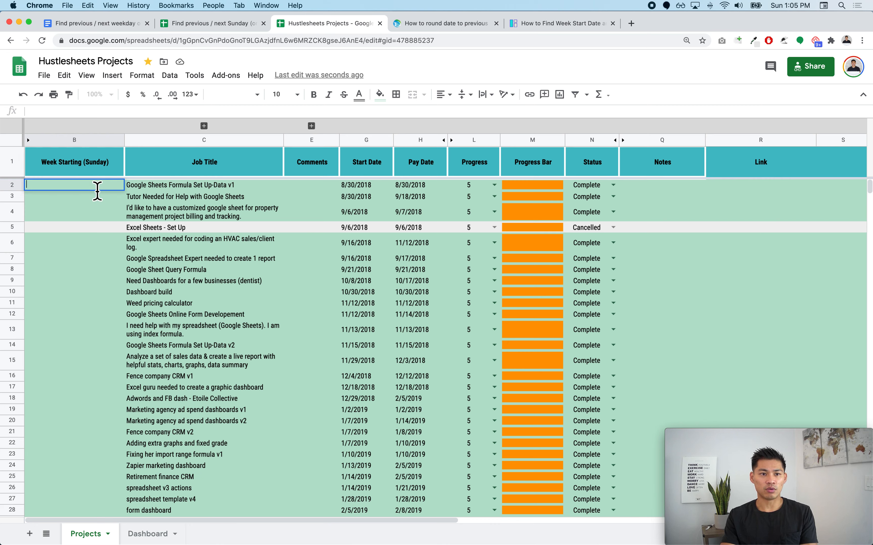
pyautogui.press('super+v')
pyautogui.click(36, 195)
pyautogui.press('BackSpace')
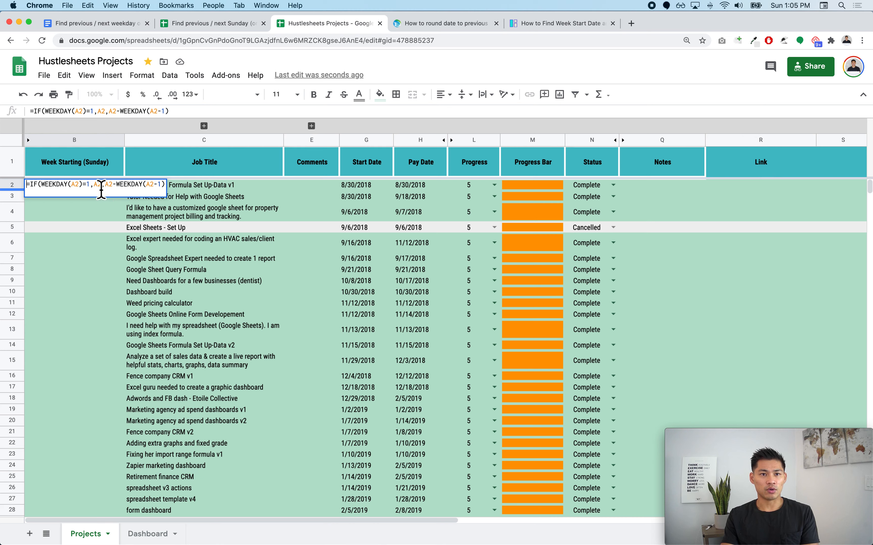
pyautogui.press('Return')
pyautogui.click(89, 186)
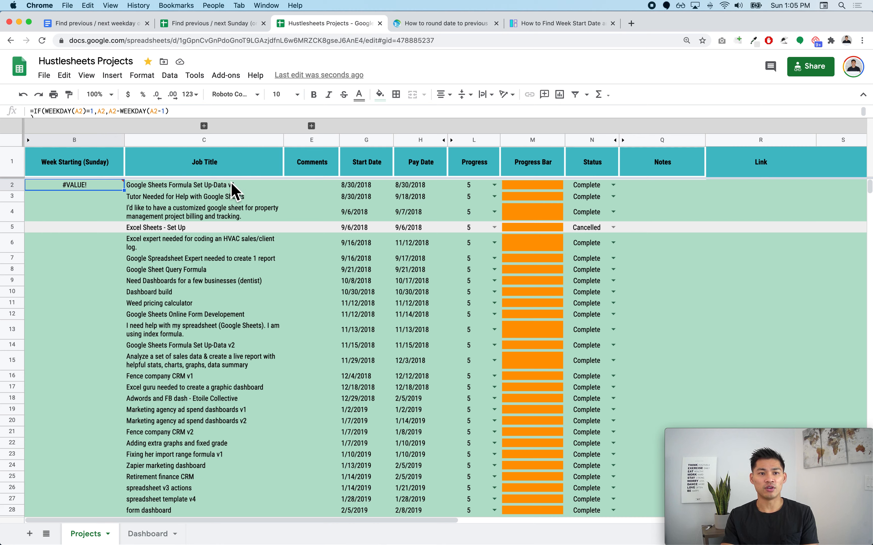
# Replace every A2 reference in the B2 formula with G2 so it becomes =IF(WEEKDAY(G2)=1,G2,G2-WEEKDAY(G2-1))
pyautogui.doubleClick(82, 186)
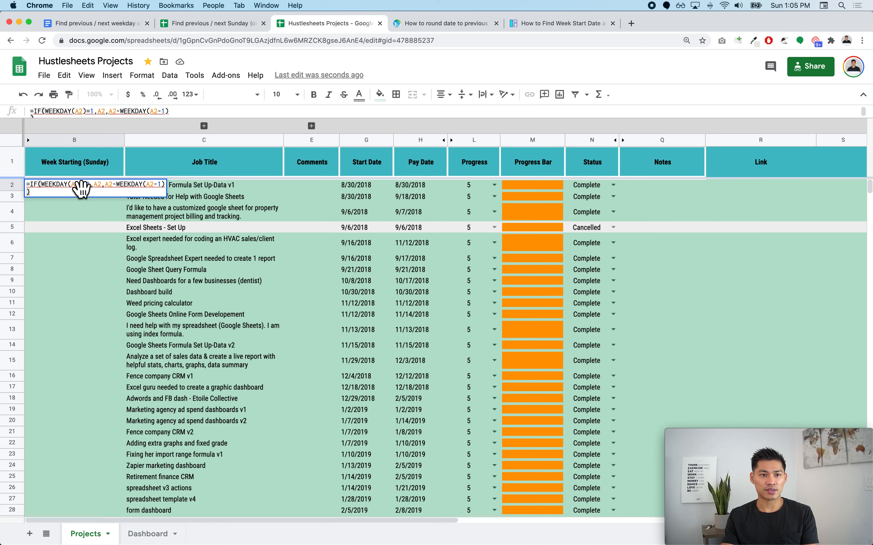
pyautogui.click(77, 188)
pyautogui.press('BackSpace')
pyautogui.write('G')
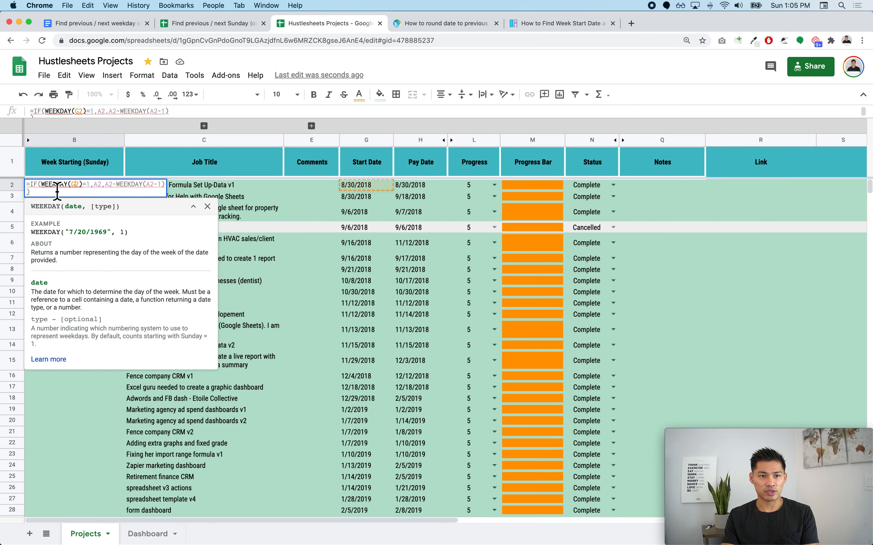
pyautogui.click(101, 186)
pyautogui.press('BackSpace')
pyautogui.write('G')
pyautogui.click(108, 184)
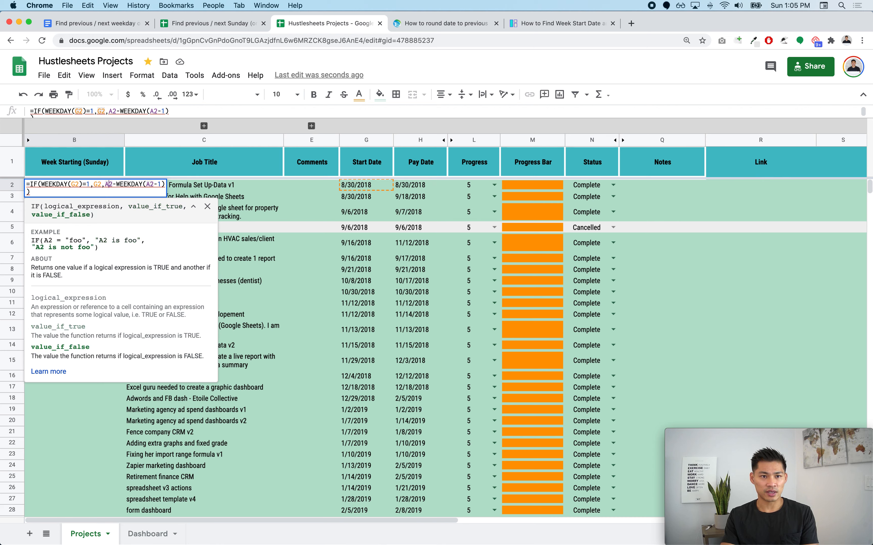
pyautogui.press('BackSpace')
pyautogui.write('G')
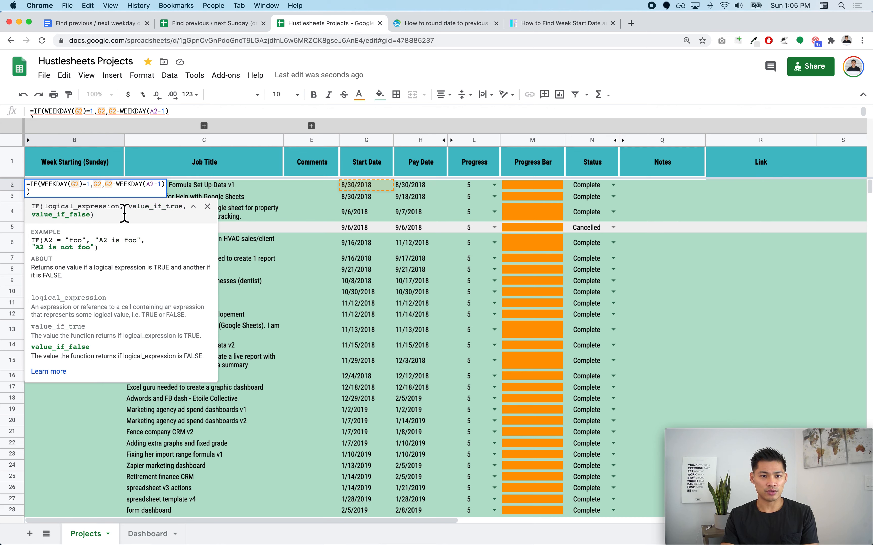
pyautogui.click(150, 185)
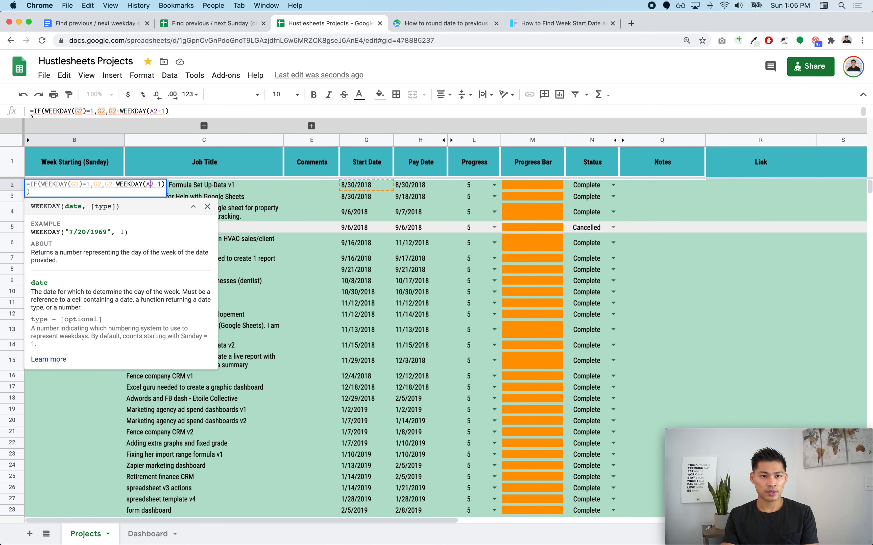
pyautogui.press('BackSpace')
pyautogui.press('super+plus')
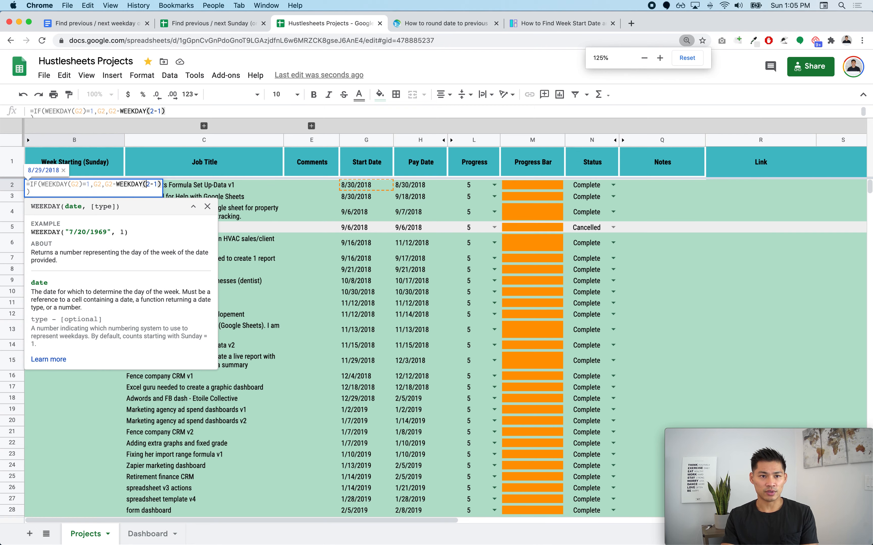
pyautogui.press('super+plus')
pyautogui.press('super+plus')
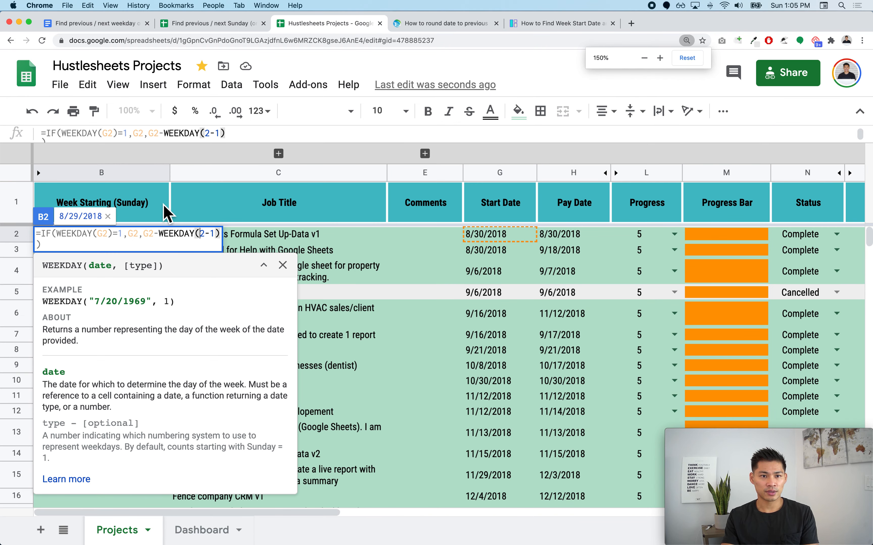
pyautogui.write('G')
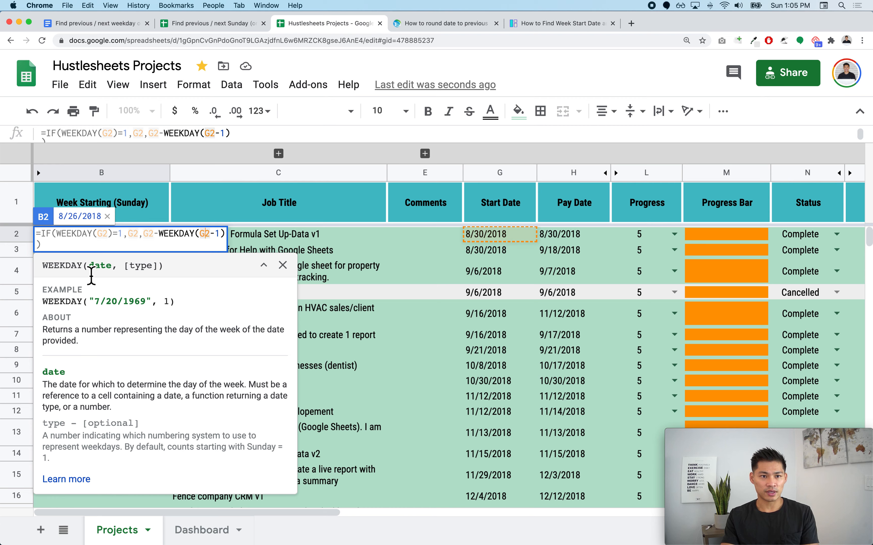
pyautogui.click(100, 253)
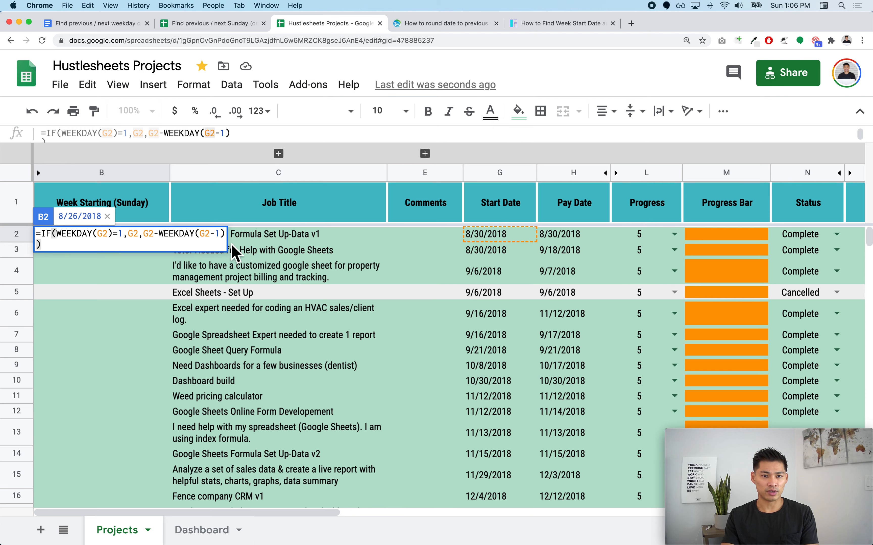
pyautogui.press('Return')
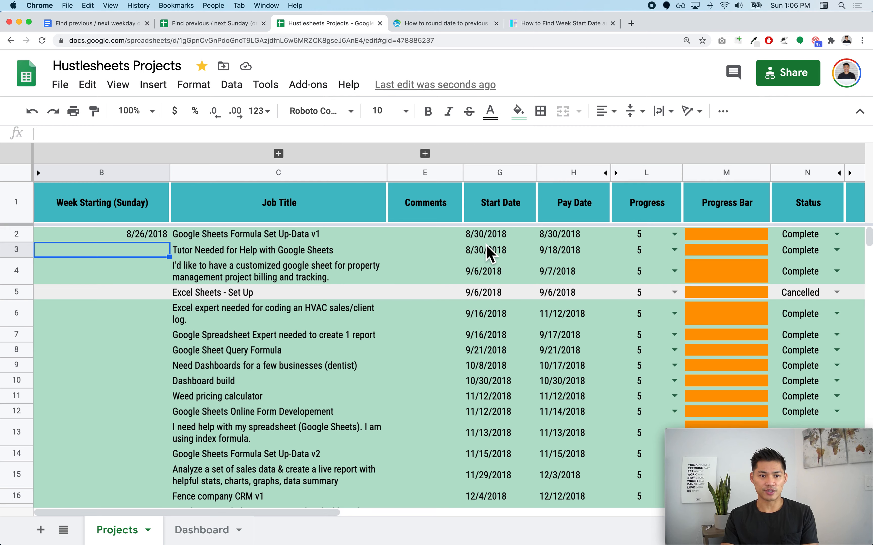
# Check the first job's start date and calculated week start against August 2018 in the Calendar app
pyautogui.press('super+Tab')
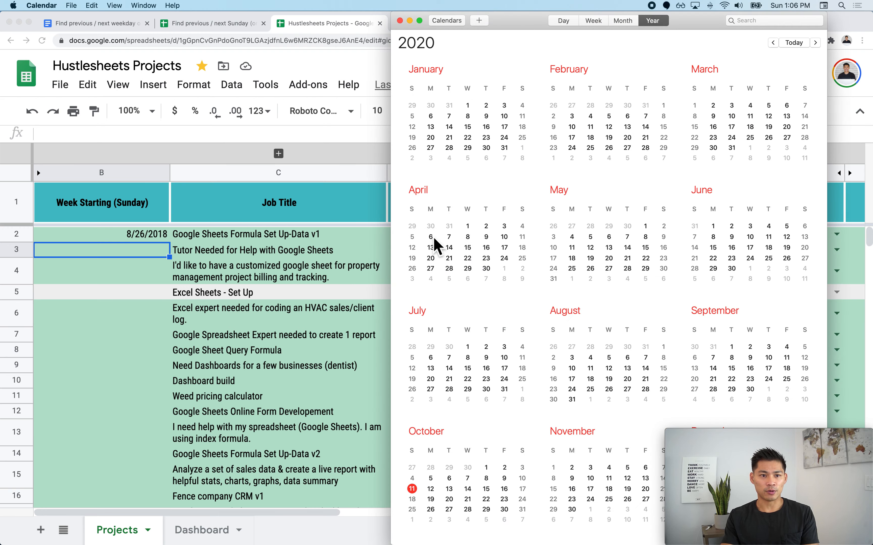
pyautogui.press('super+Tab')
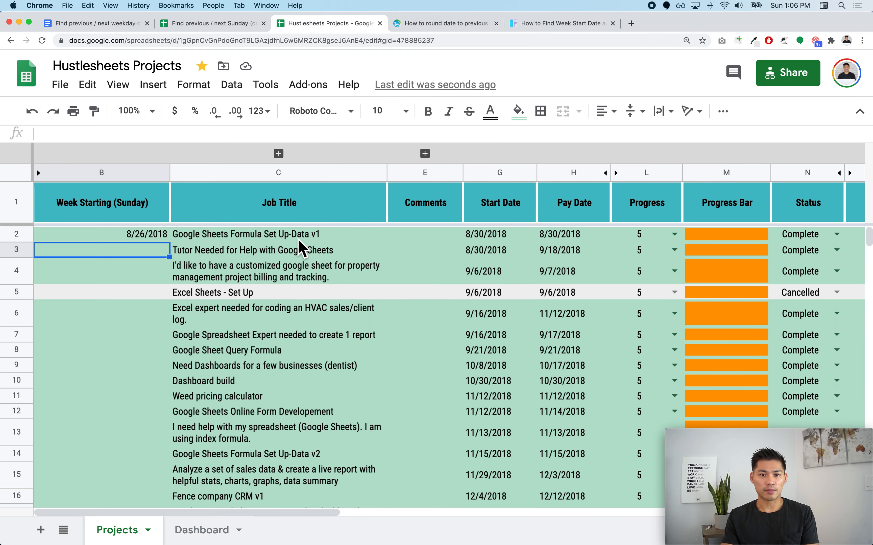
pyautogui.click(484, 239)
pyautogui.press('super+Tab')
pyautogui.scroll(15, 484, 249)
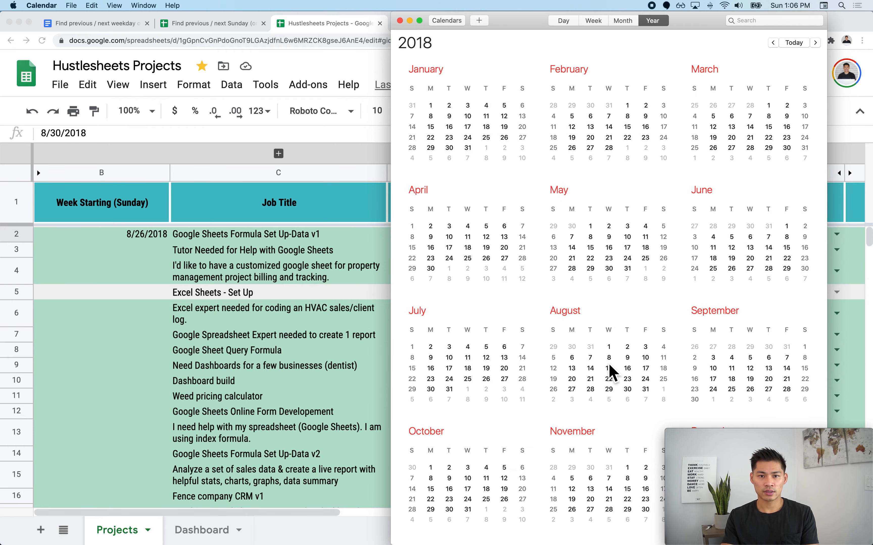
pyautogui.press('super+Tab')
pyautogui.press('super+Tab')
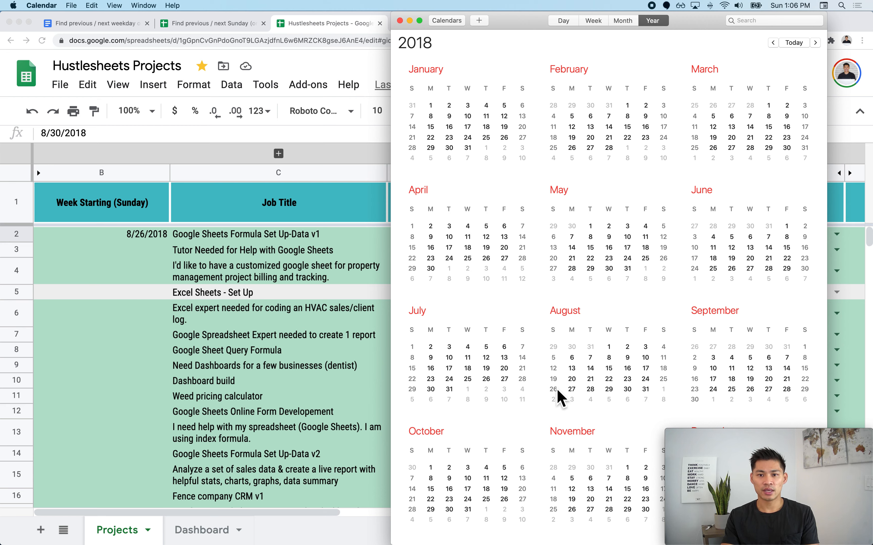
pyautogui.press('super+Tab')
# Fill the week-starting formula from B2 down to row 13
pyautogui.moveTo(140, 241); pyautogui.dragTo(138, 339)
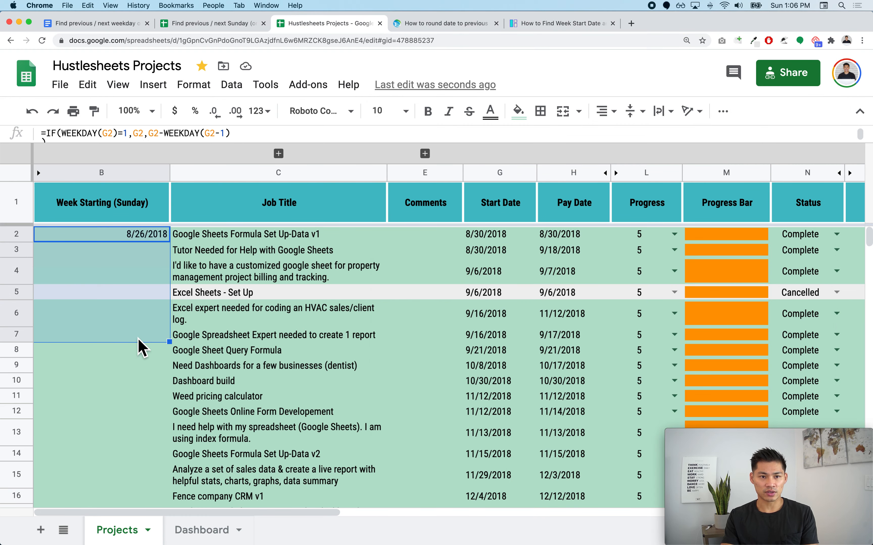
pyautogui.click(141, 311)
pyautogui.click(155, 238)
pyautogui.moveTo(176, 249); pyautogui.dragTo(174, 445)
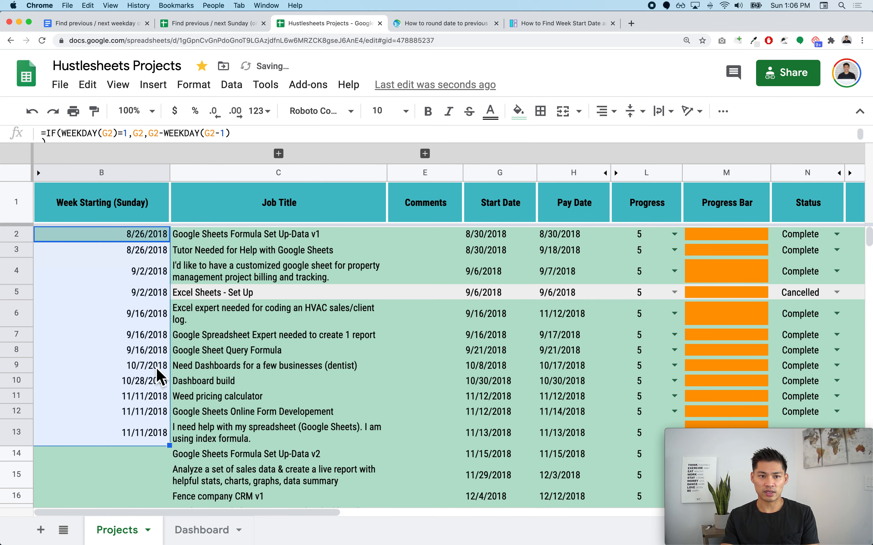
# Extend the week-starting formula in column B from row 13 down past row 23
pyautogui.scroll(-2, 158, 379)
pyautogui.moveTo(170, 387); pyautogui.dragTo(174, 515)
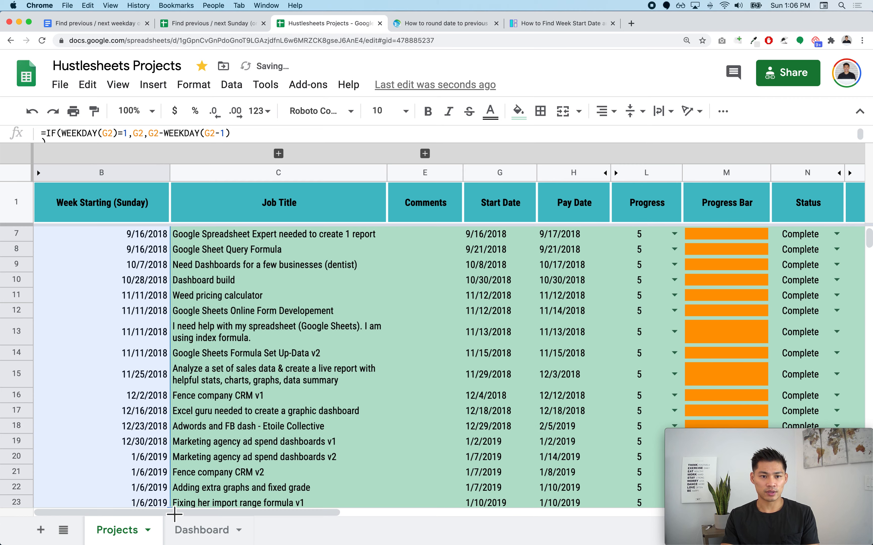
pyautogui.scroll(5, 146, 357)
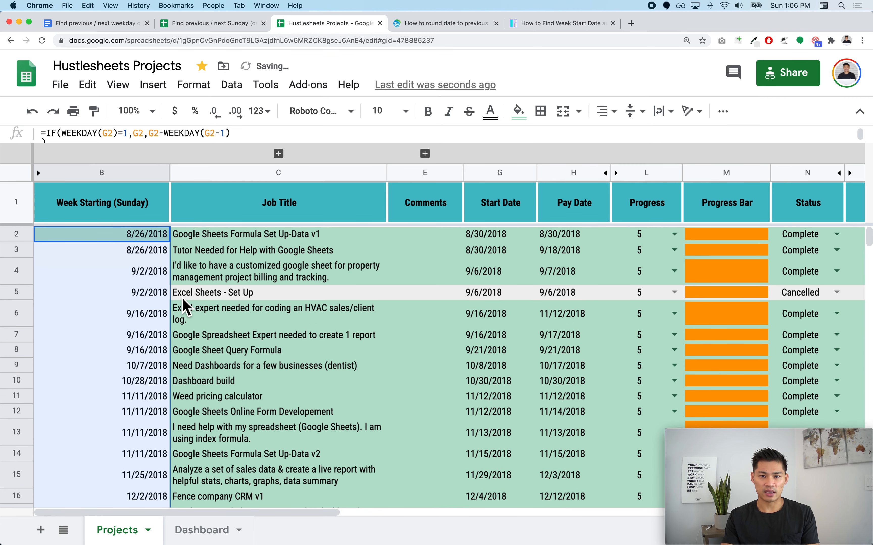
# Check the second job's week-starting date and formula in B3 against August 2018 in the Calendar app
pyautogui.click(147, 299)
pyautogui.click(156, 241)
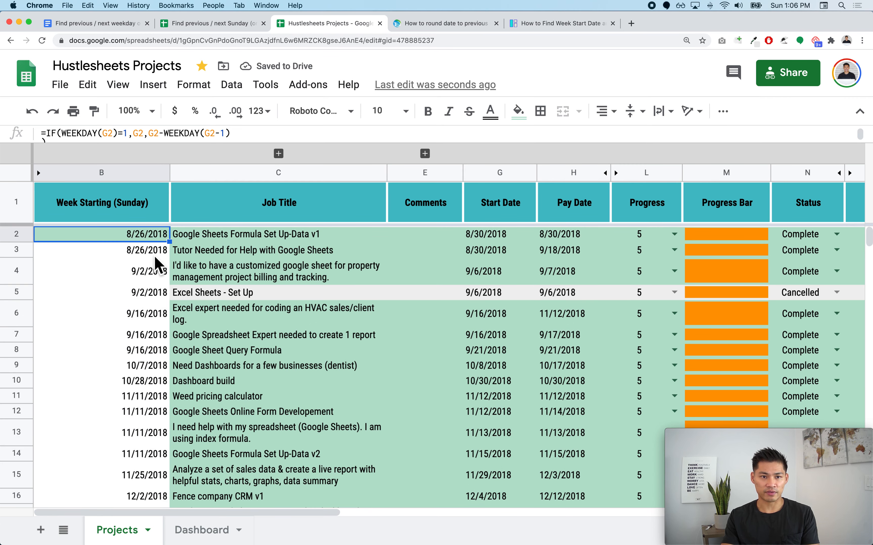
pyautogui.click(155, 256)
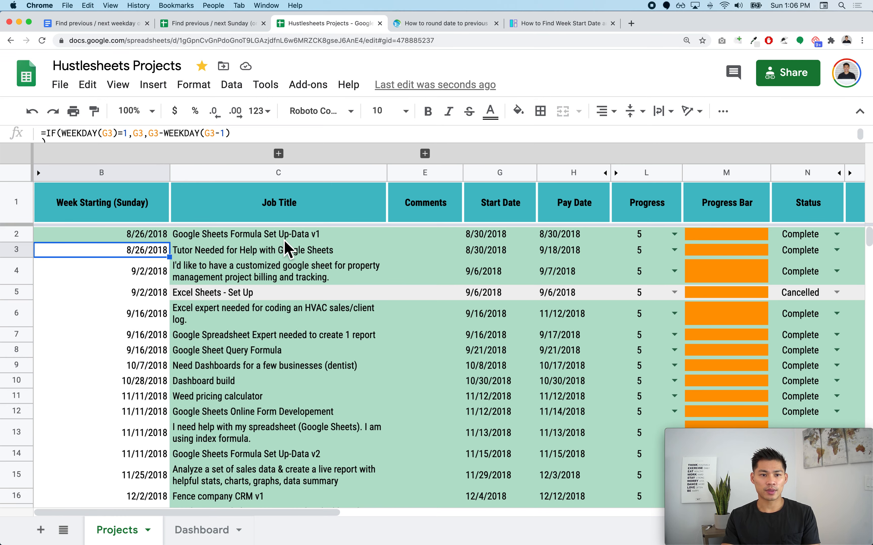
pyautogui.press('super+Tab')
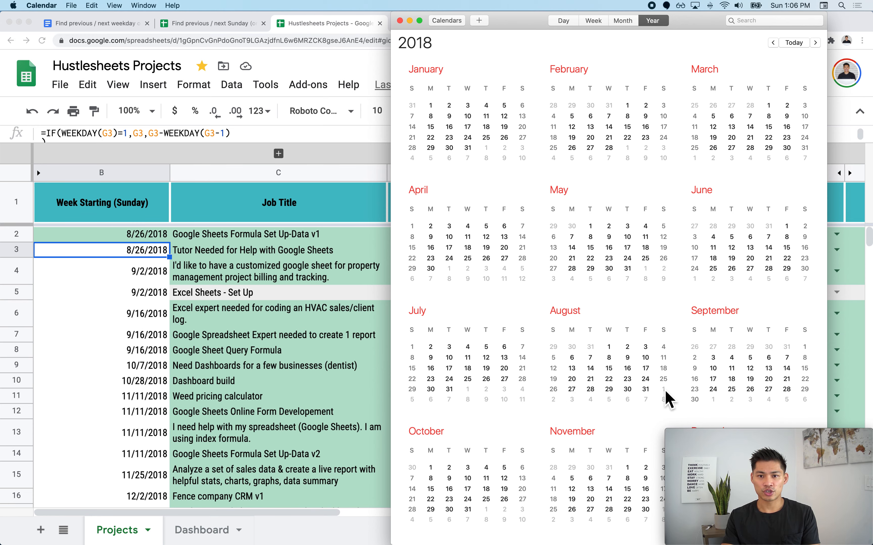
pyautogui.click(114, 252)
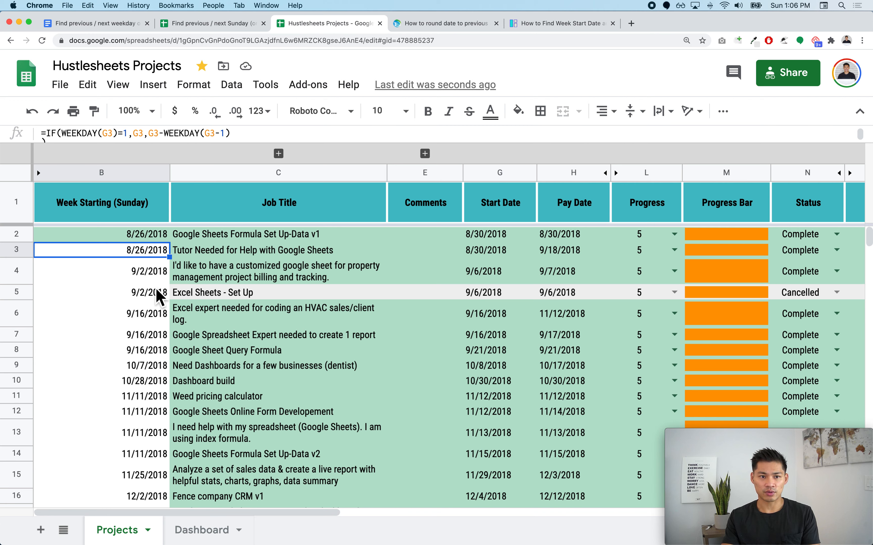
# Check the start date in row 4 and its week-starting Sunday against September 2018 in the Calendar app
pyautogui.click(496, 277)
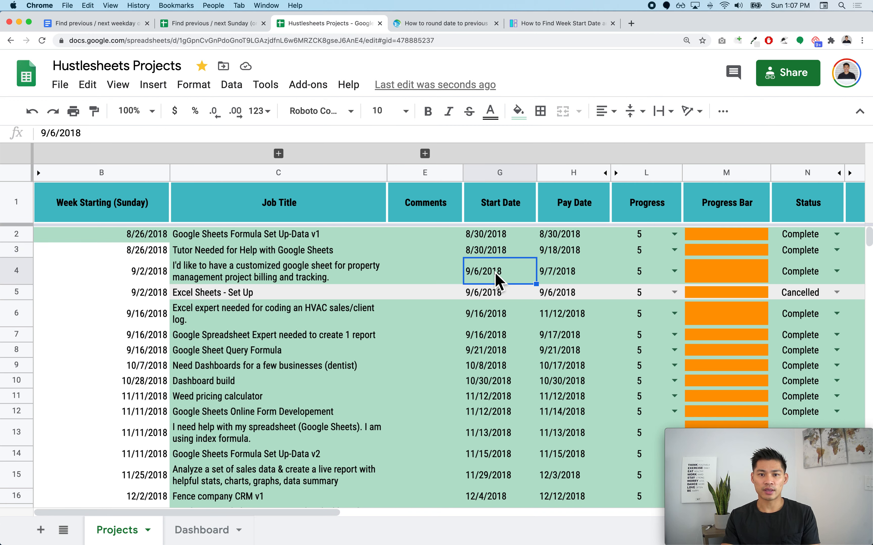
pyautogui.press('super+Tab')
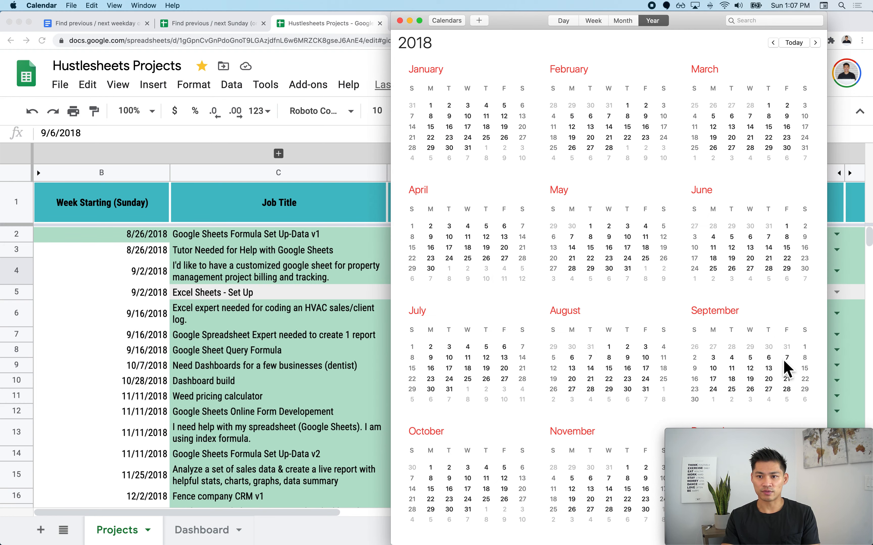
pyautogui.click(767, 358)
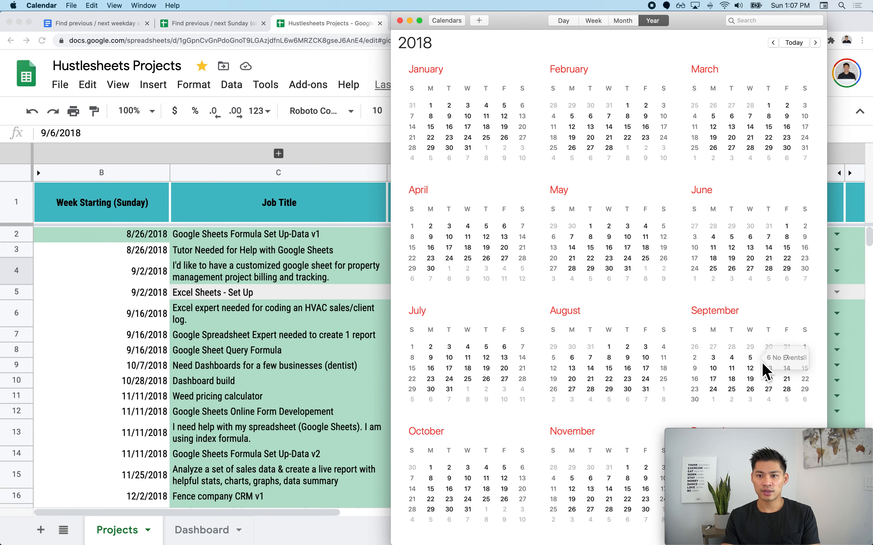
pyautogui.click(698, 362)
pyautogui.click(320, 332)
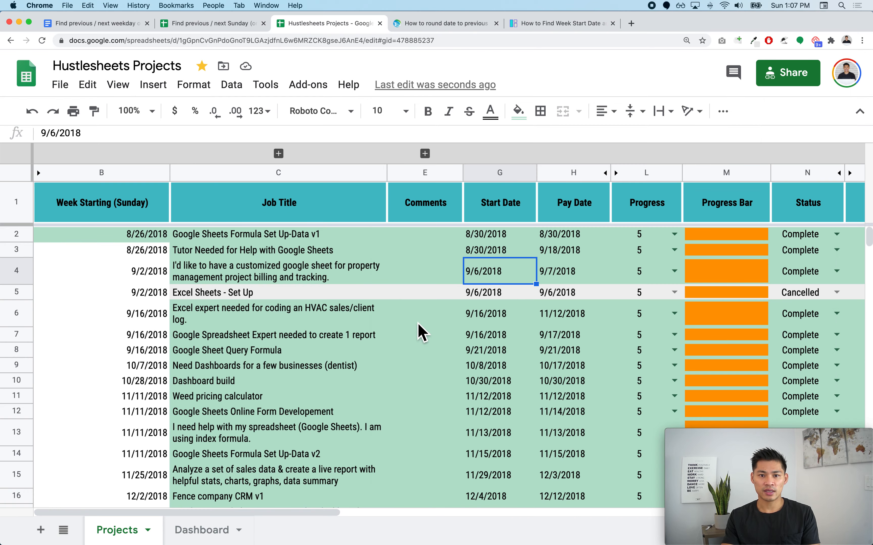
# Check whether the row 6 start date falls on a Sunday in the Calendar app's September 2018
pyautogui.click(505, 318)
pyautogui.press('super+Tab')
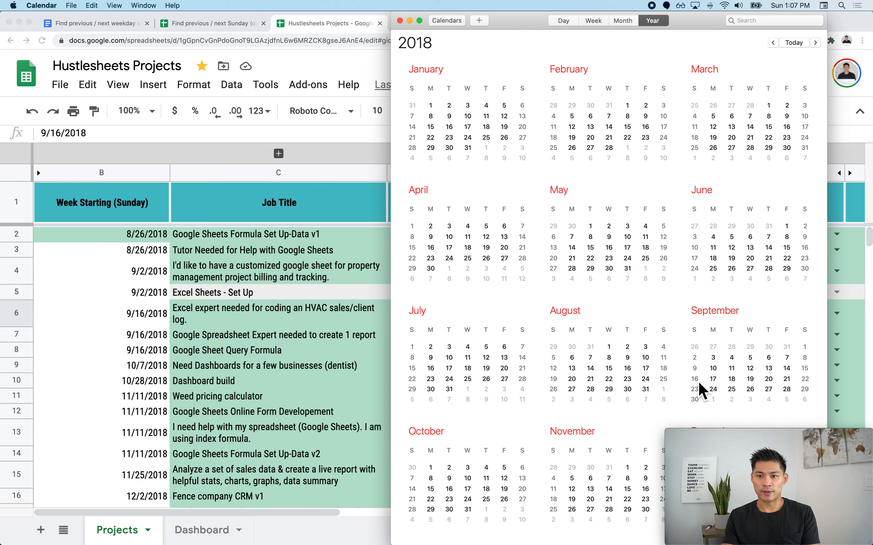
pyautogui.press('super+Tab')
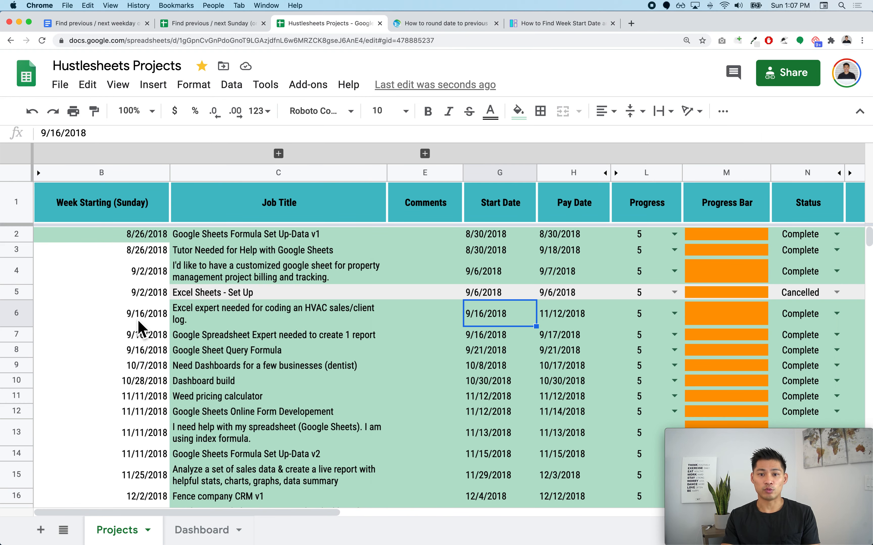
# Examine the G2-WEEKDAY(G2-1) part of the B2 formula against August 2018 in the Calendar app, leaving the formula as is
pyautogui.click(141, 237)
pyautogui.press('Return')
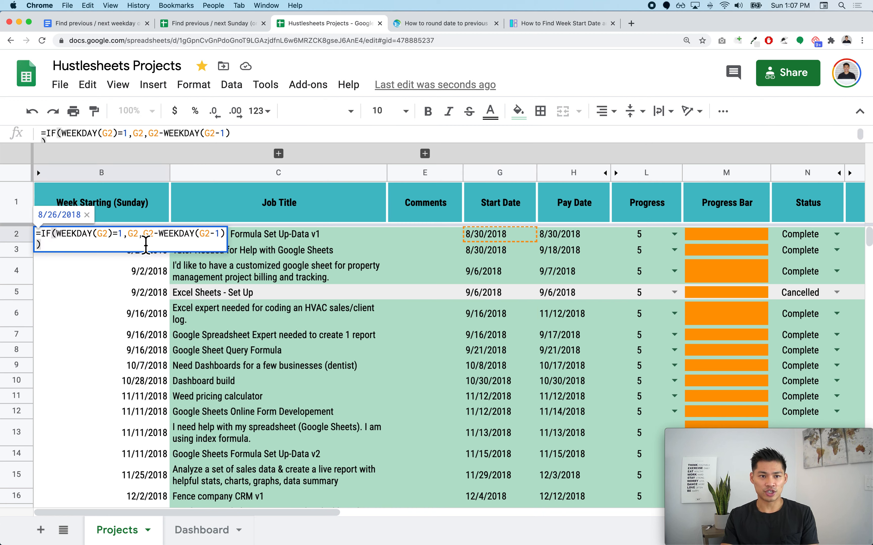
pyautogui.moveTo(145, 240); pyautogui.dragTo(226, 244)
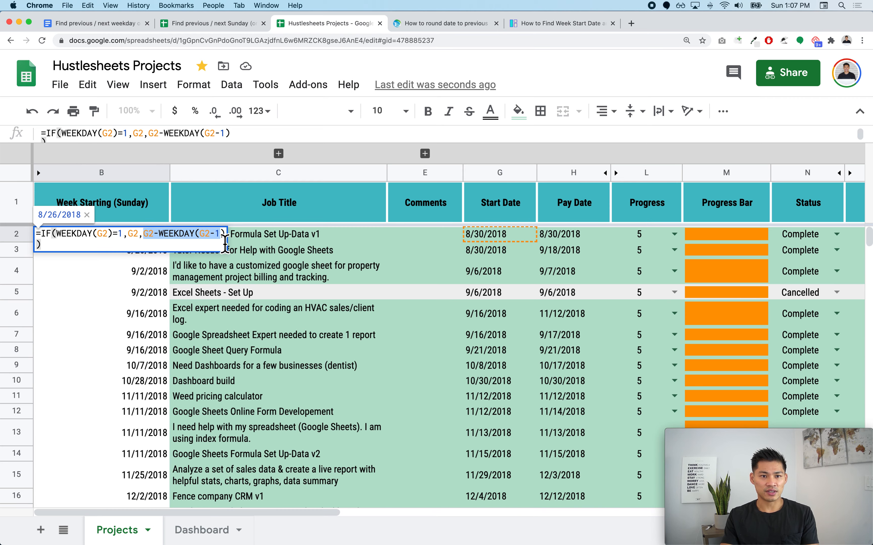
pyautogui.click(210, 243)
pyautogui.moveTo(146, 240); pyautogui.dragTo(227, 242)
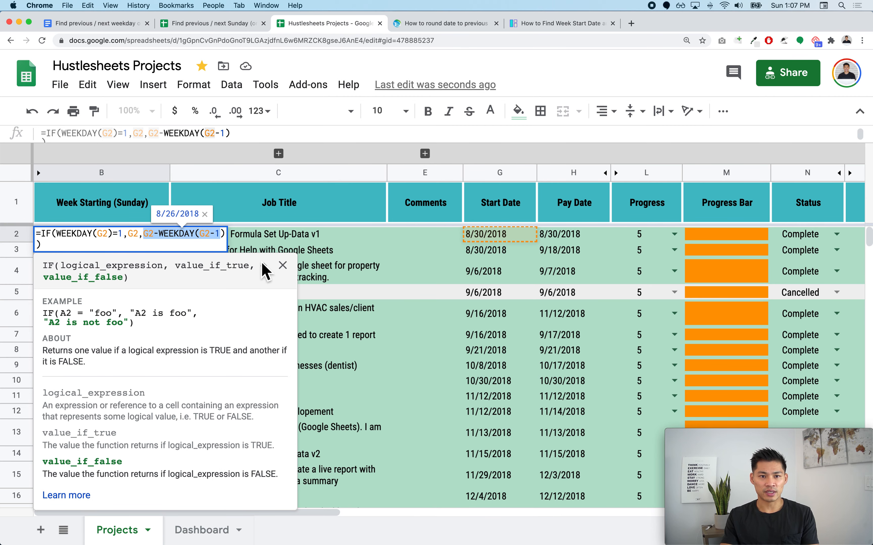
pyautogui.click(283, 266)
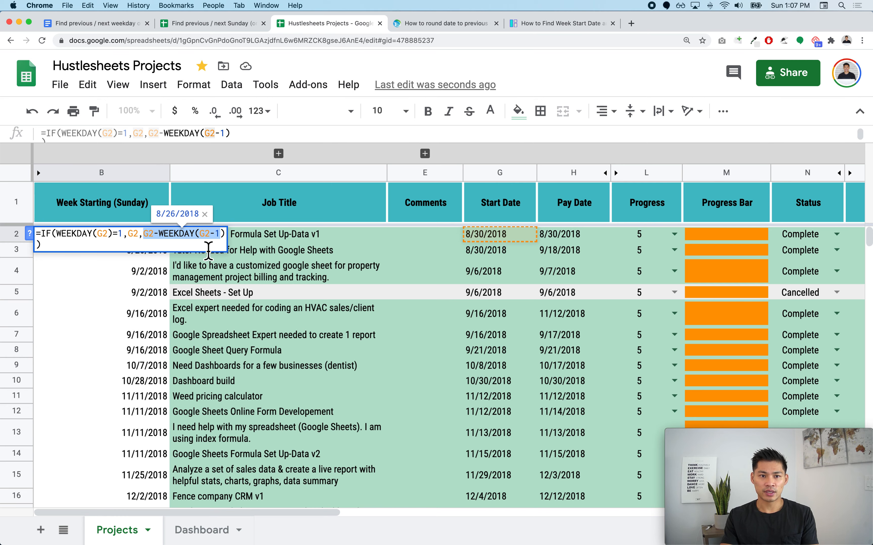
pyautogui.press('super+Tab')
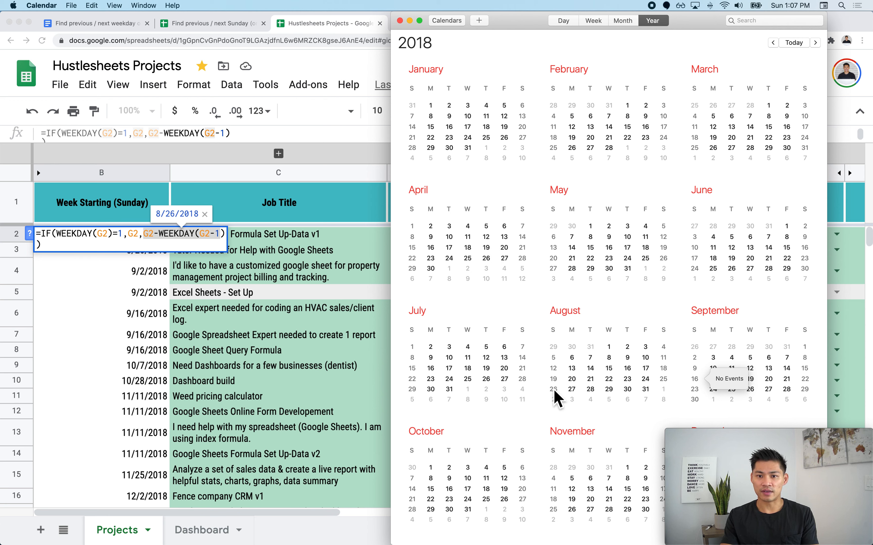
pyautogui.click(223, 248)
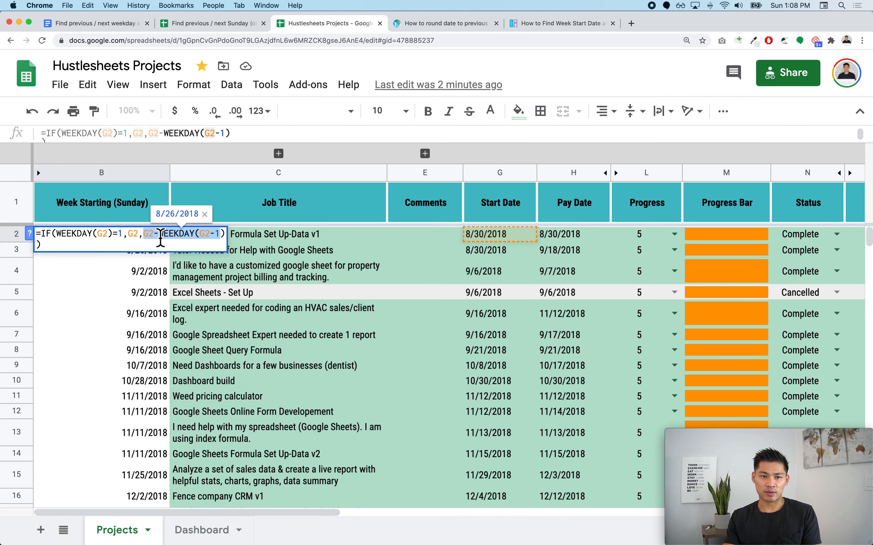
pyautogui.click(160, 252)
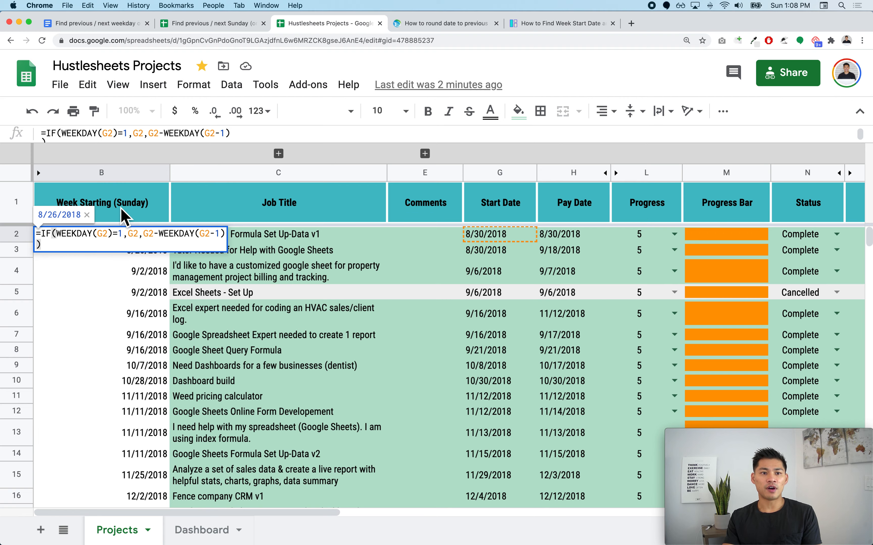
pyautogui.press('Return')
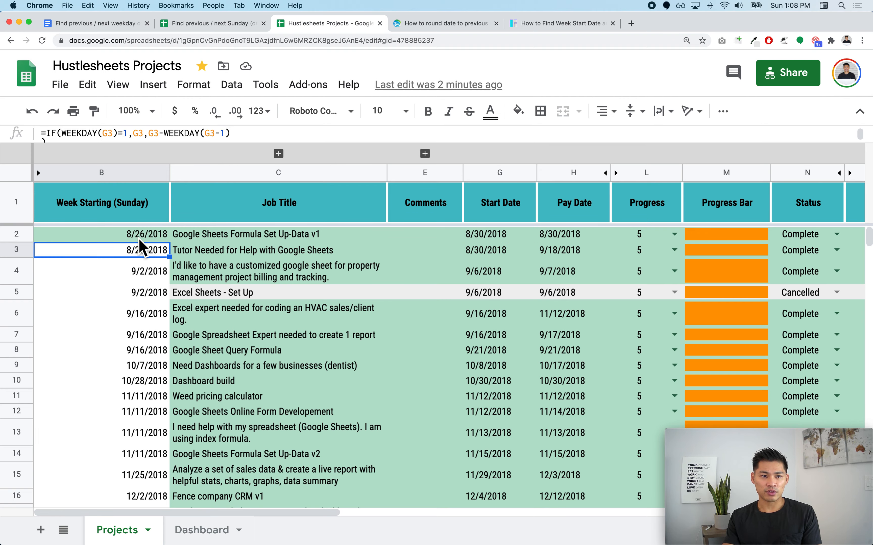
# Compare the Sunday formulas for Previous / Starting and Following / Ending in the weekday formulas document
pyautogui.click(108, 24)
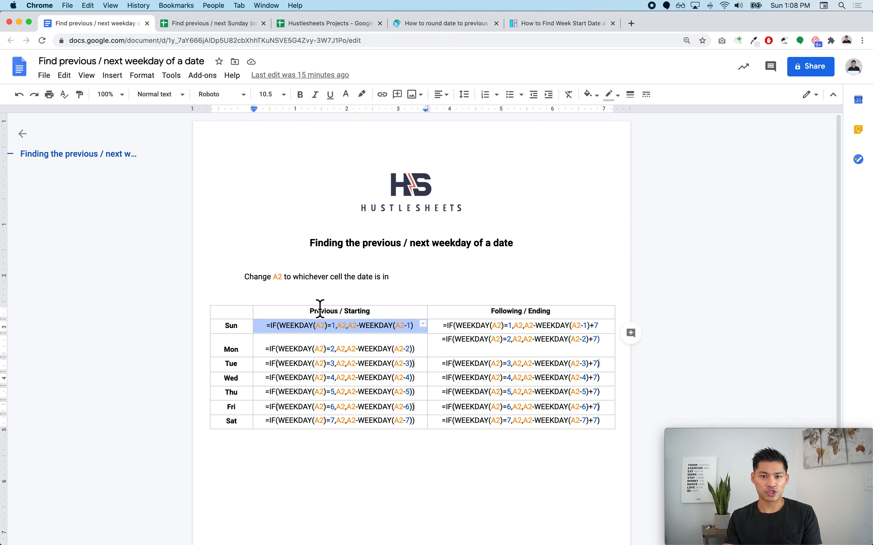
pyautogui.scroll(-4, 522, 382)
pyautogui.hscroll(2, 522, 382)
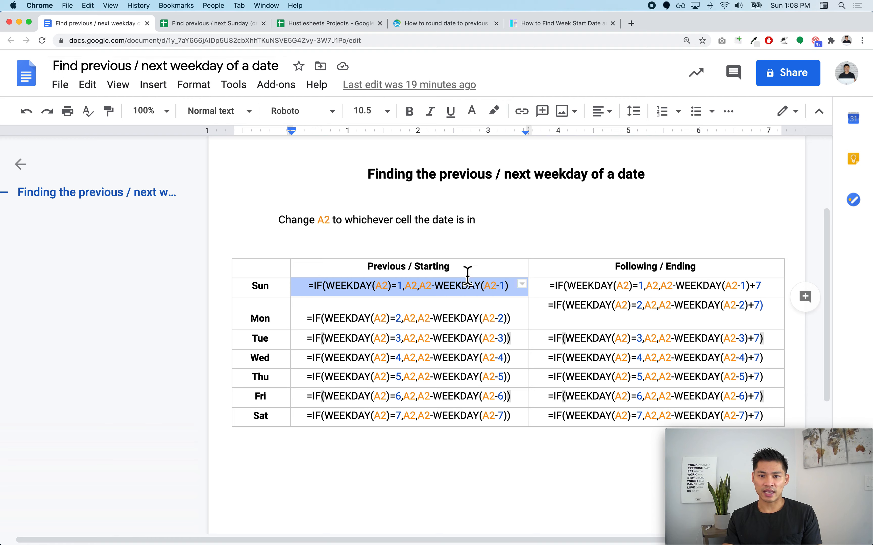
pyautogui.click(469, 292)
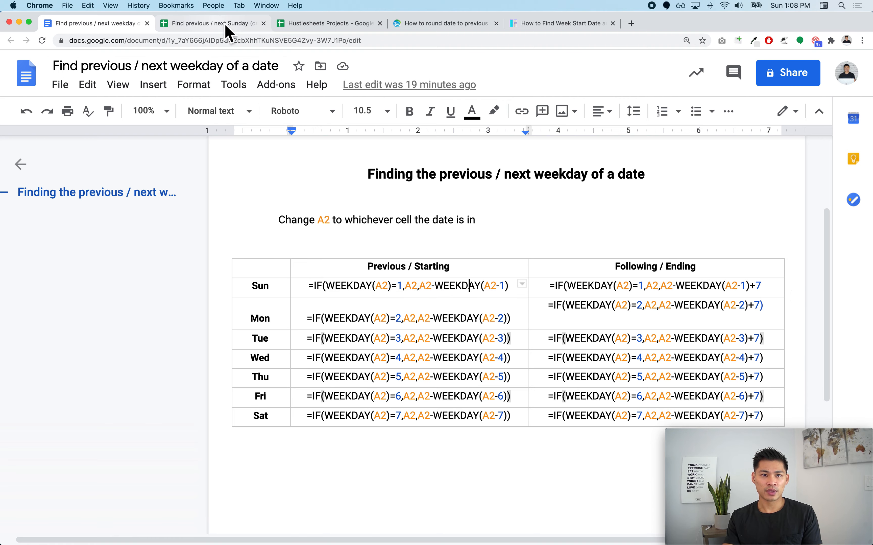
# Add +7 after WEEKDAY(G2-1) in the B2 formula on the projects sheet to return the following Sunday
pyautogui.click(310, 25)
pyautogui.click(154, 238)
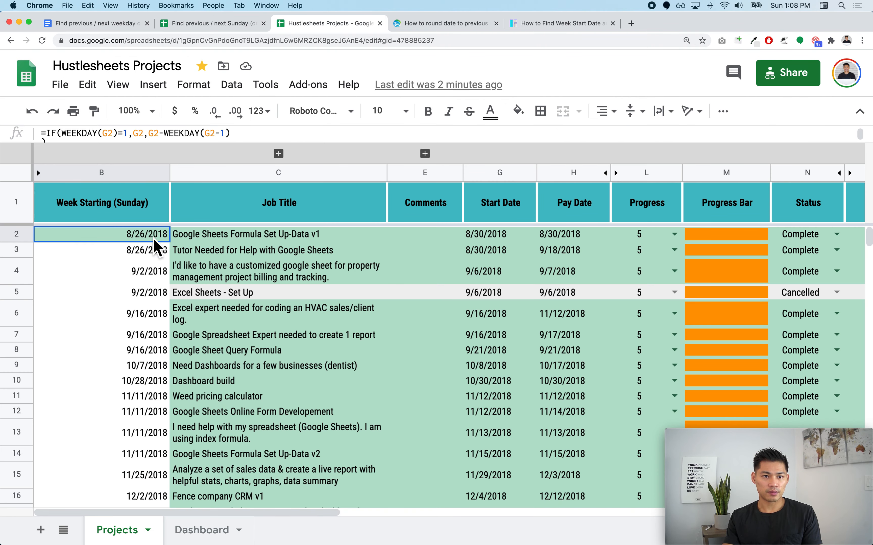
pyautogui.press('Return')
pyautogui.click(225, 235)
pyautogui.write('+7')
pyautogui.press('Return')
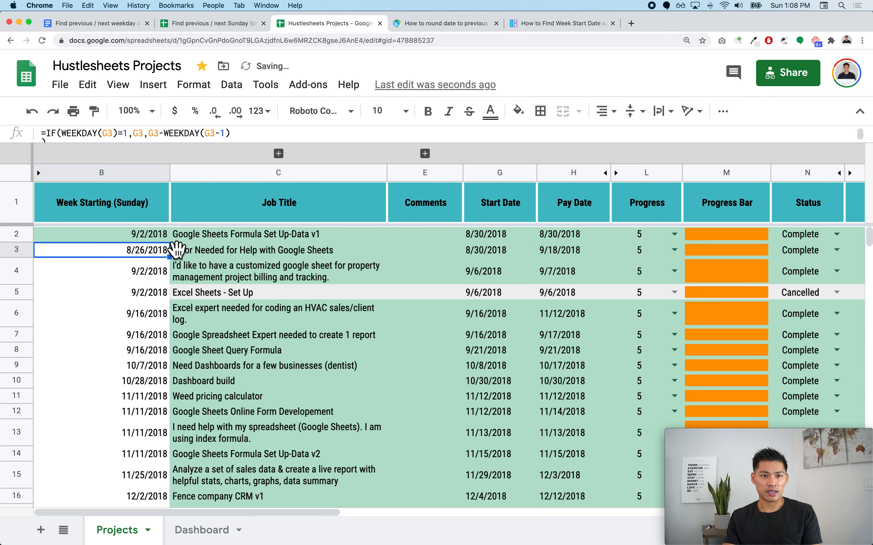
pyautogui.click(153, 236)
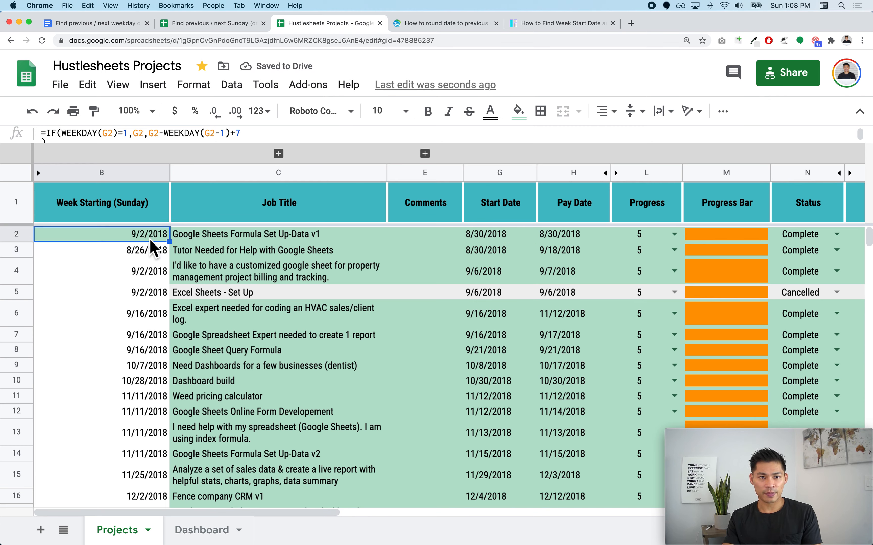
# Remove the +7 from the B2 formula so it reads =IF(WEEKDAY(G2)=1,G2,G2-WEEKDAY(G2-1)) again
pyautogui.press('Return')
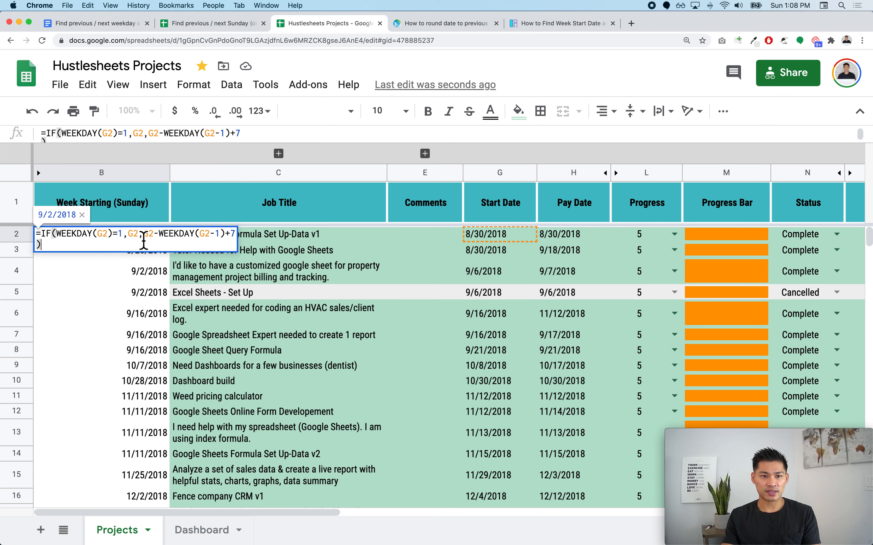
pyautogui.moveTo(143, 240); pyautogui.dragTo(235, 247)
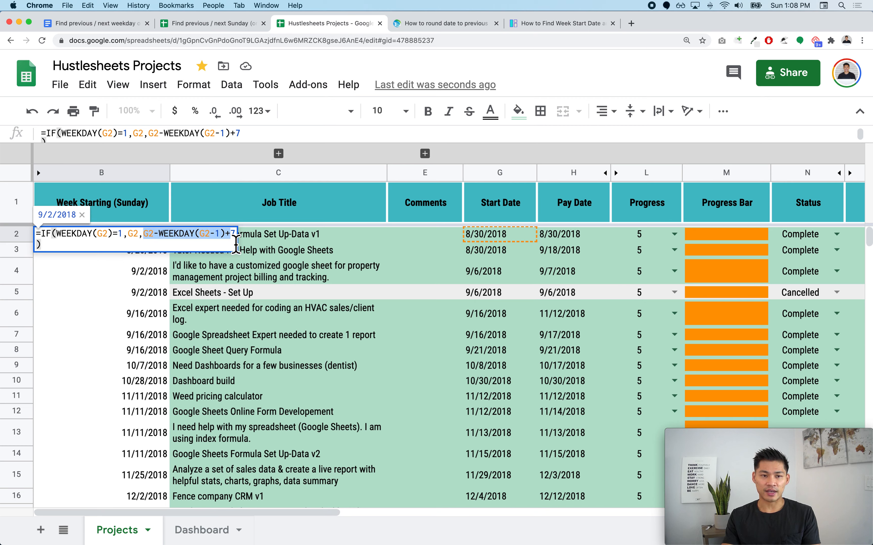
pyautogui.click(231, 236)
pyautogui.press('Delete')
pyautogui.press('BackSpace')
pyautogui.press('Return')
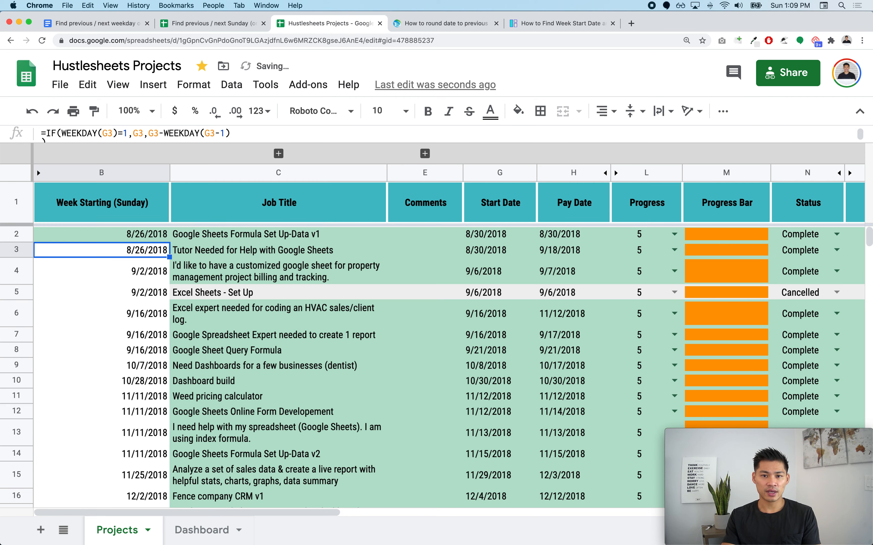
# Change the weekday in the column B header so it reads Week Starting (Monday)
pyautogui.click(114, 237)
pyautogui.click(134, 203)
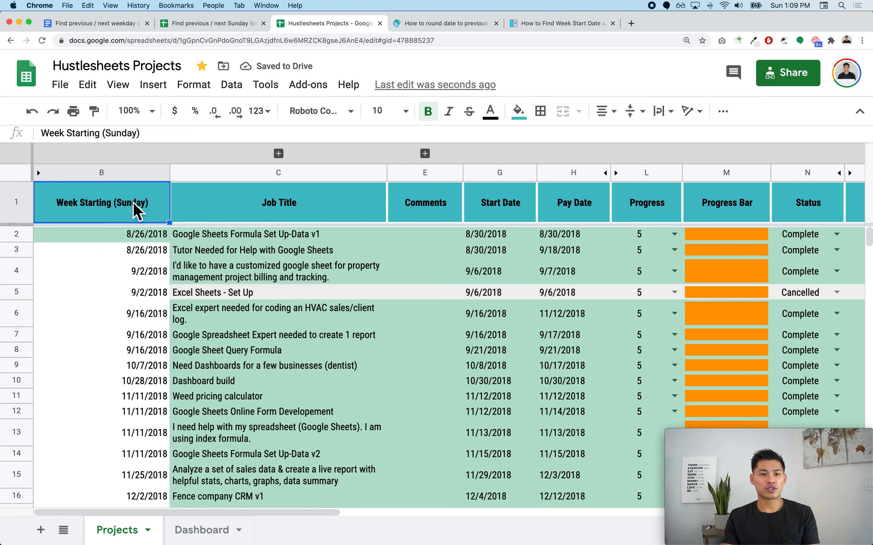
pyautogui.doubleClick(132, 202)
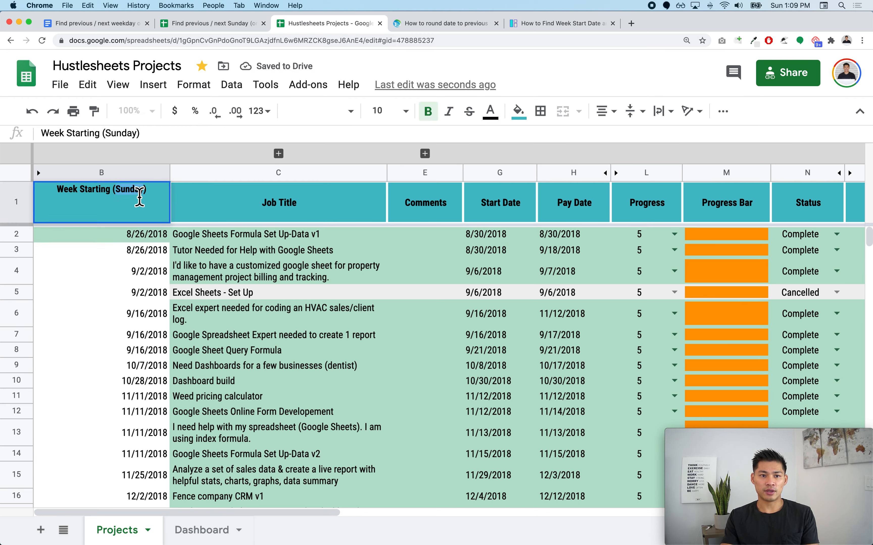
pyautogui.write('Monday')
pyautogui.press('Return')
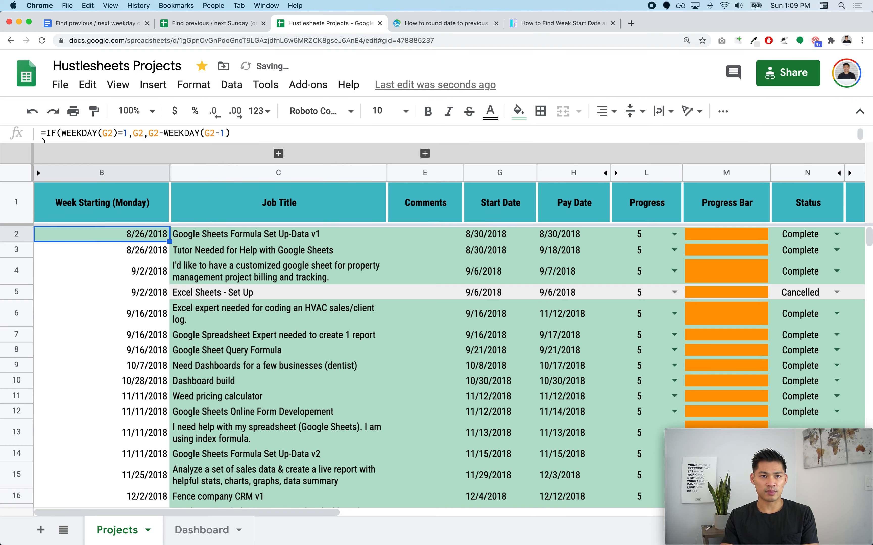
# Copy the Monday Previous / Starting formula =IF(WEEKDAY(A2)=2,A2,A2-WEEKDAY(A2-2)) from the weekday formulas document
pyautogui.click(78, 24)
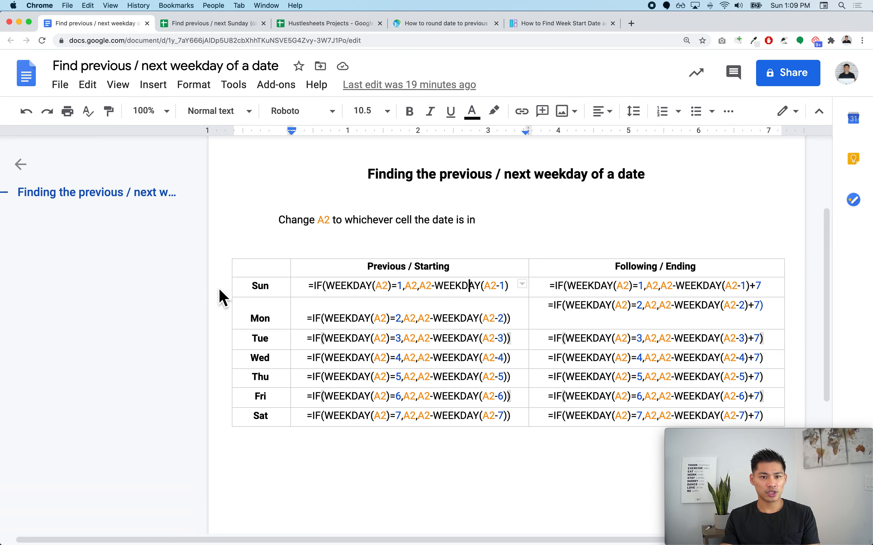
pyautogui.tripleClick(327, 328)
pyautogui.hotkey('ctrl', 'c')
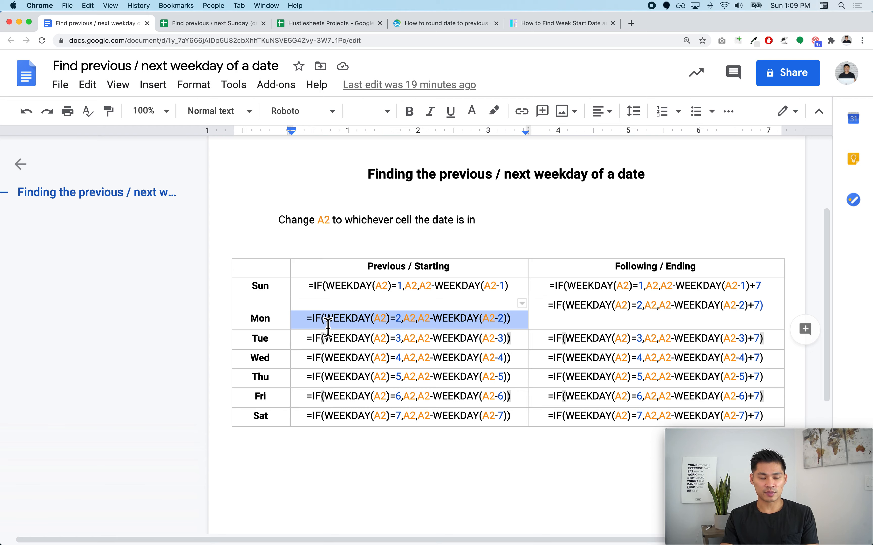
pyautogui.hotkey('ctrl', 'Tab')
pyautogui.hotkey('ctrl', 'shift', 'Tab')
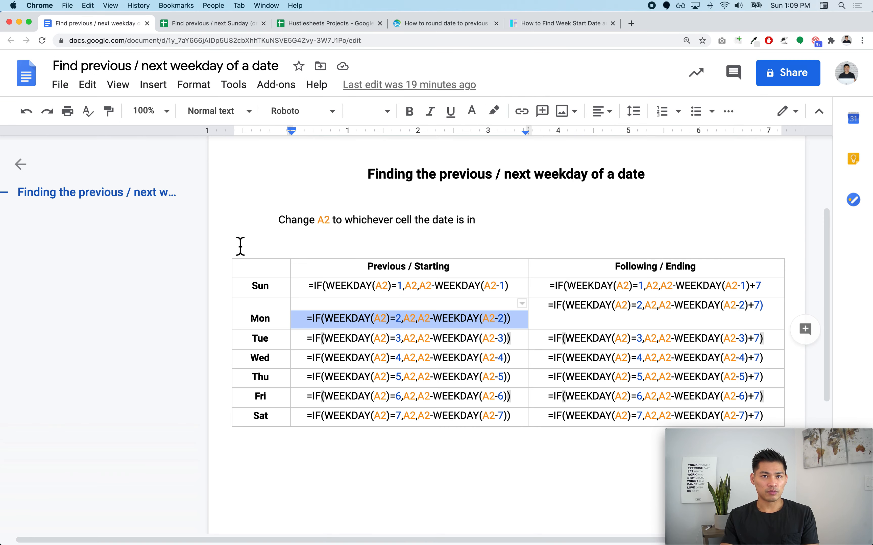
# Replace the formula in B2 of the projects sheet with the copied Monday formula =IF(WEEKDAY(A2)=2,A2,A2-WEEKDAY(A2-2))
pyautogui.click(317, 24)
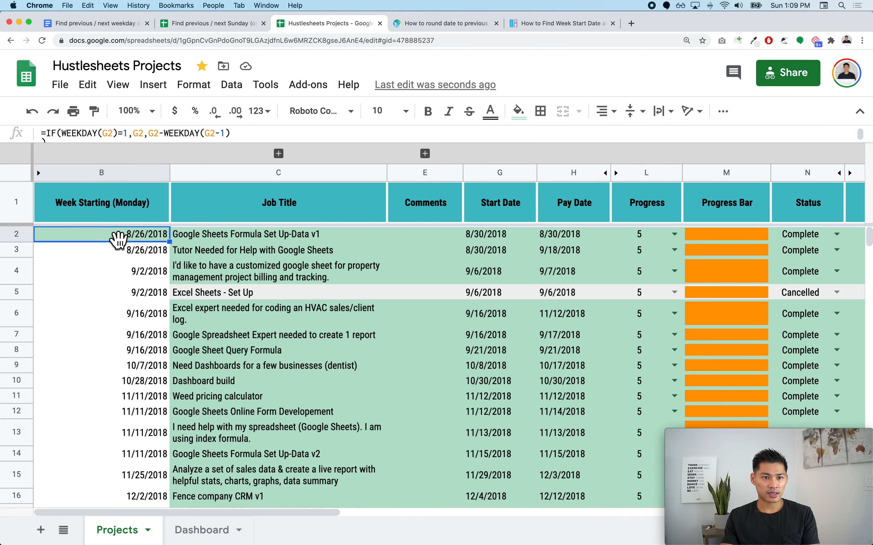
pyautogui.press('Down')
pyautogui.press('Up')
pyautogui.press('Return')
pyautogui.tripleClick(141, 240)
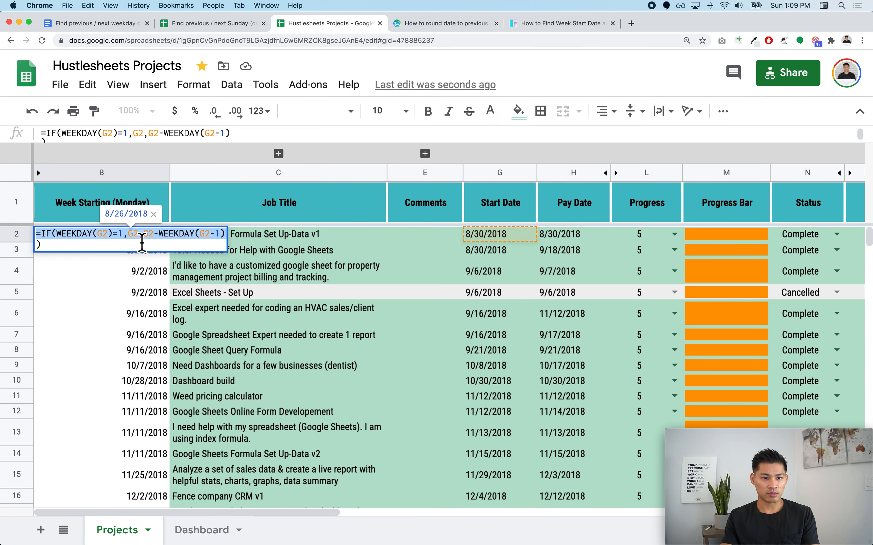
pyautogui.hotkey('ctrl', 'a')
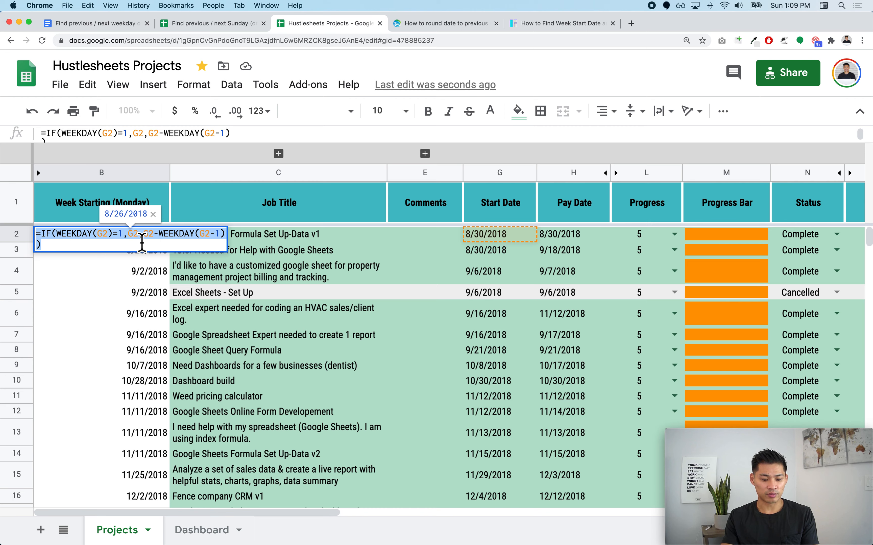
pyautogui.press('BackSpace')
pyautogui.hotkey('ctrl', 'v')
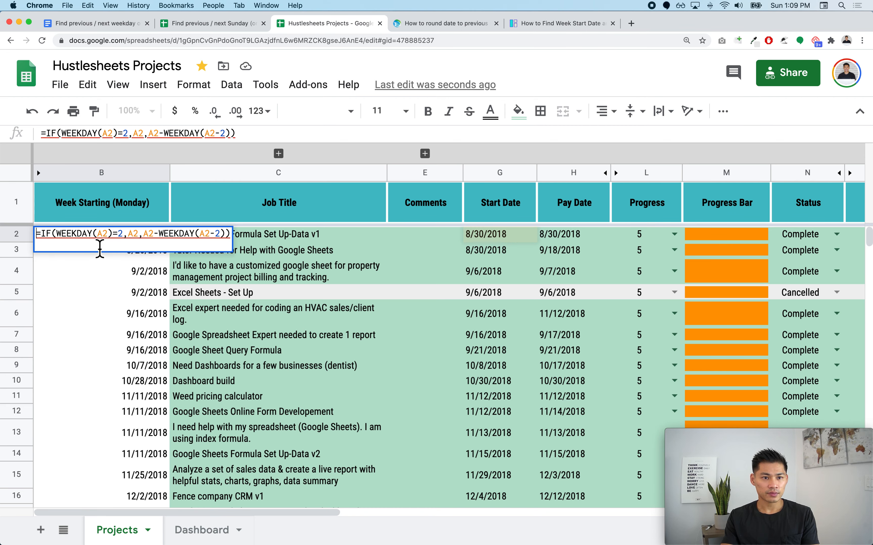
# Change every A2 reference in the B2 formula to G2 so it reads =IF(WEEKDAY(G2)=2,G2,G2-WEEKDAY(G2-2))
pyautogui.click(104, 237)
pyautogui.press('BackSpace')
pyautogui.write('G')
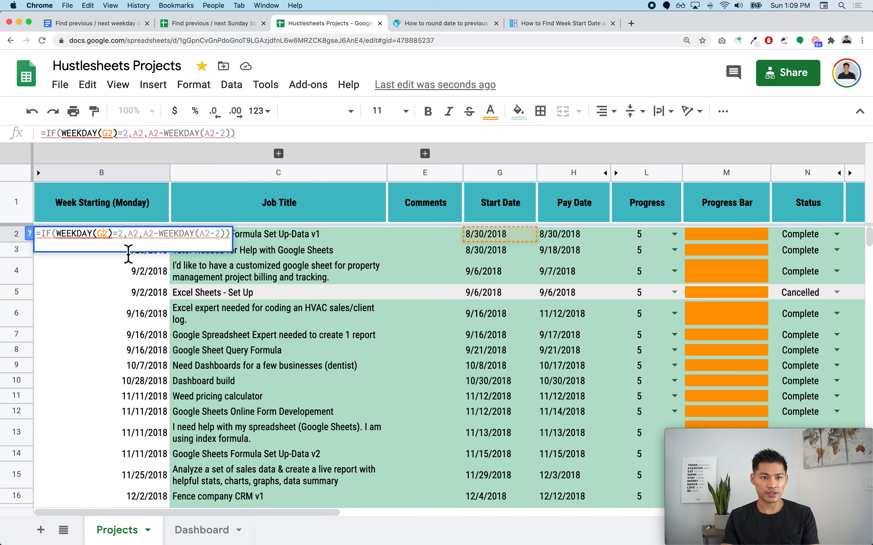
pyautogui.click(135, 238)
pyautogui.press('BackSpace')
pyautogui.write('G')
pyautogui.click(148, 238)
pyautogui.press('BackSpace')
pyautogui.write('G')
pyautogui.click(205, 239)
pyautogui.press('BackSpace')
pyautogui.write('G')
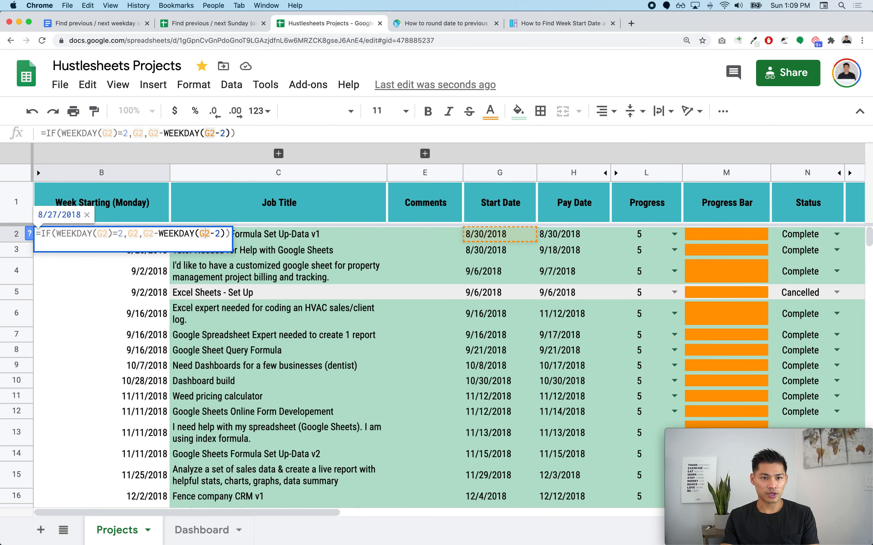
pyautogui.press('Return')
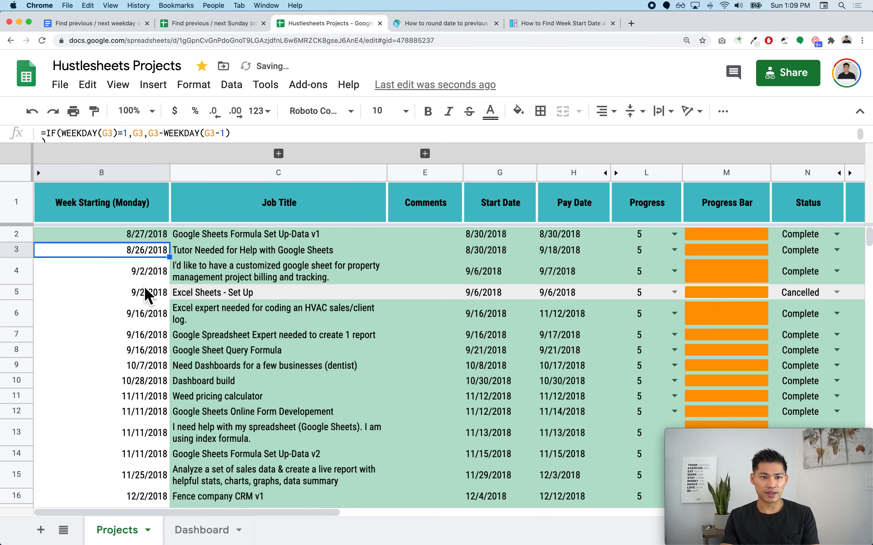
# Fill the Monday formula from B2 down through B6
pyautogui.moveTo(146, 237); pyautogui.dragTo(146, 312)
pyautogui.hotkey('ctrl', 'd')
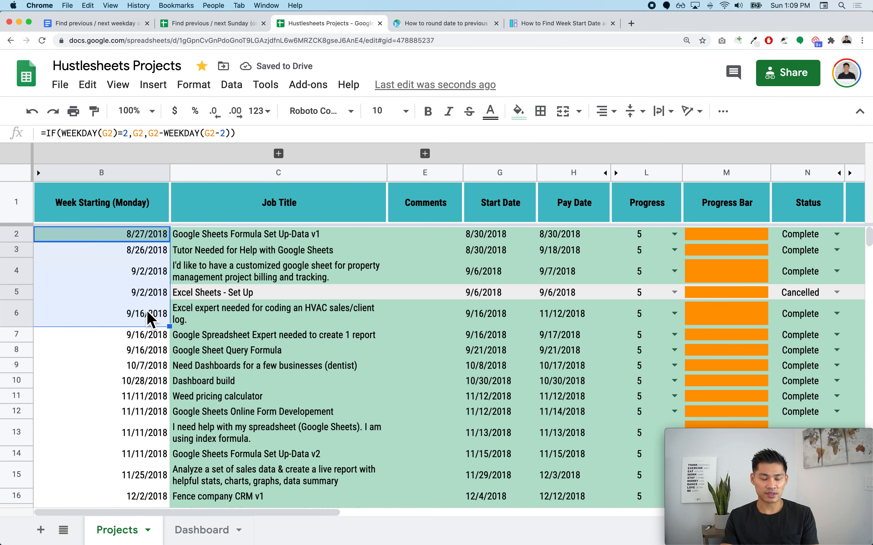
# Check the column B dates against the 2018 year view in the Calendar app and return to the projects sheet
pyautogui.press('super+Tab')
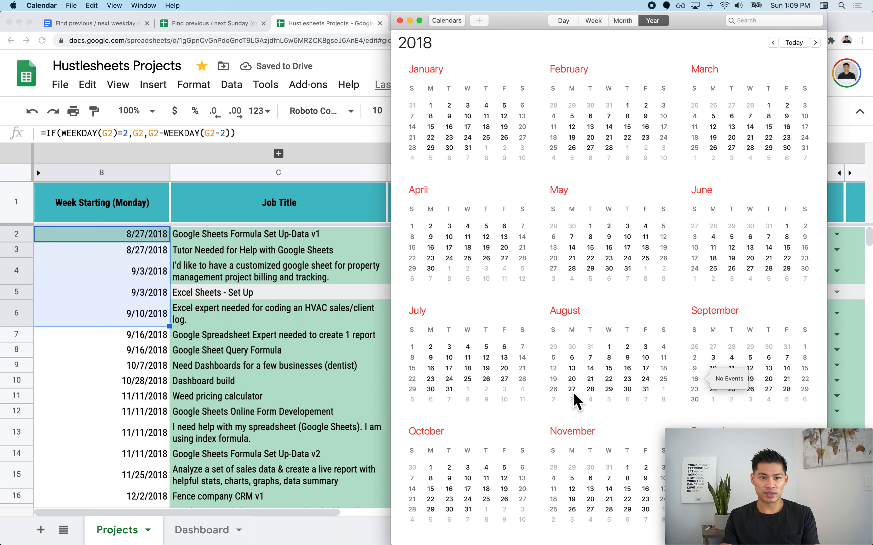
pyautogui.press('super+Tab')
pyautogui.press('super+Tab')
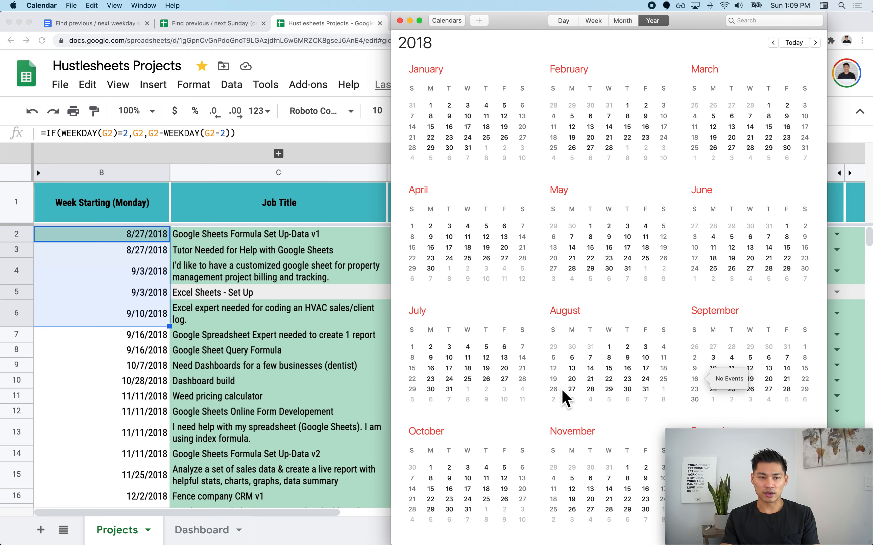
pyautogui.press('super+Tab')
pyautogui.click(96, 255)
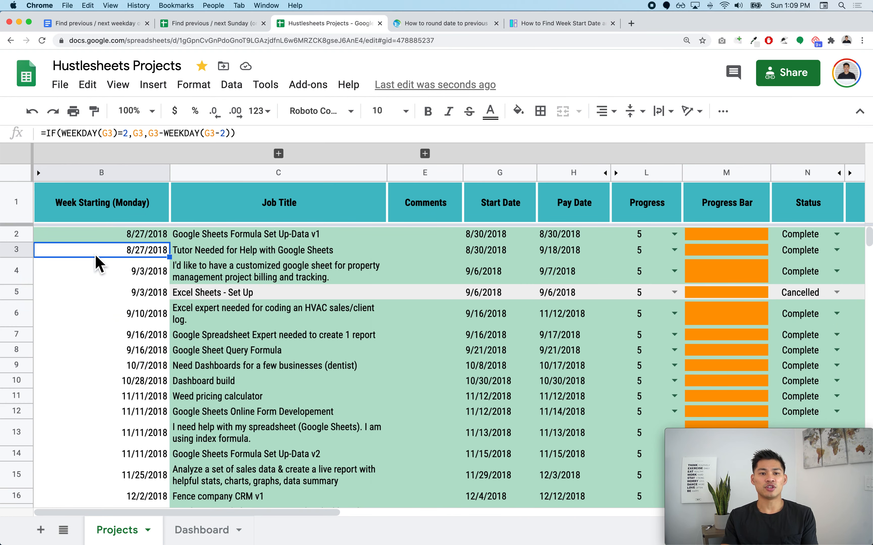
# Fill the Monday formula from B2 down through B11
pyautogui.moveTo(141, 234); pyautogui.dragTo(134, 399)
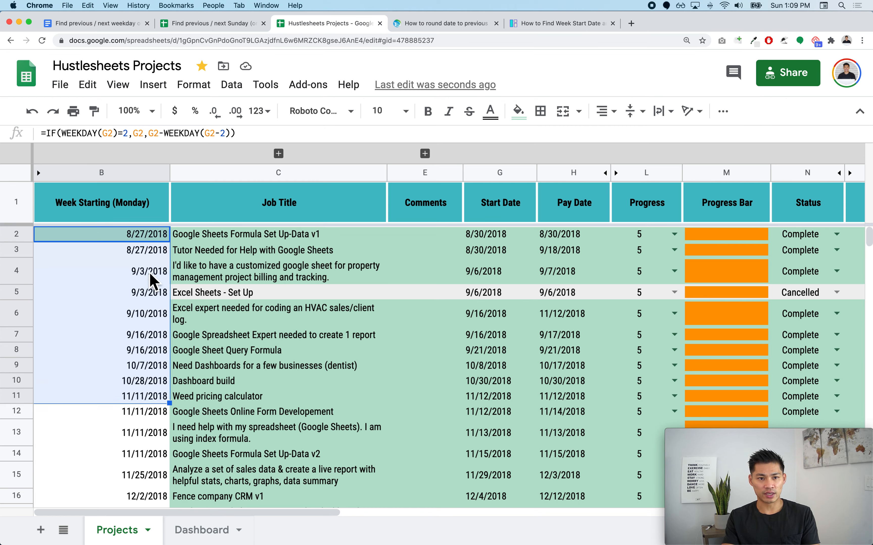
pyautogui.press('super+d')
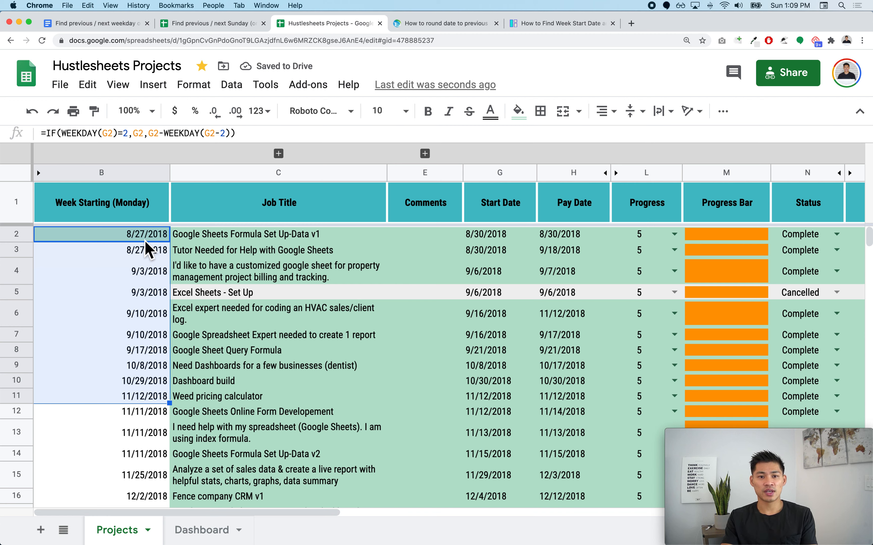
pyautogui.moveTo(146, 204); pyautogui.dragTo(152, 302)
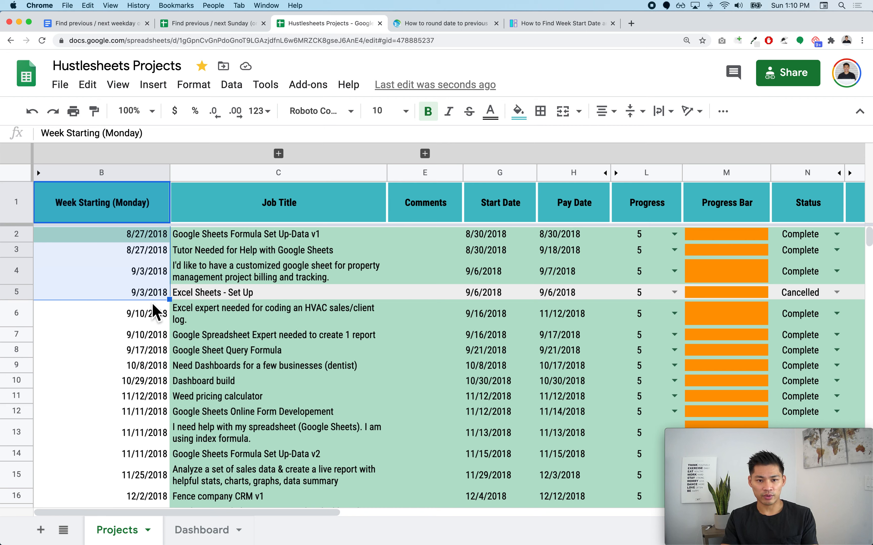
pyautogui.click(149, 237)
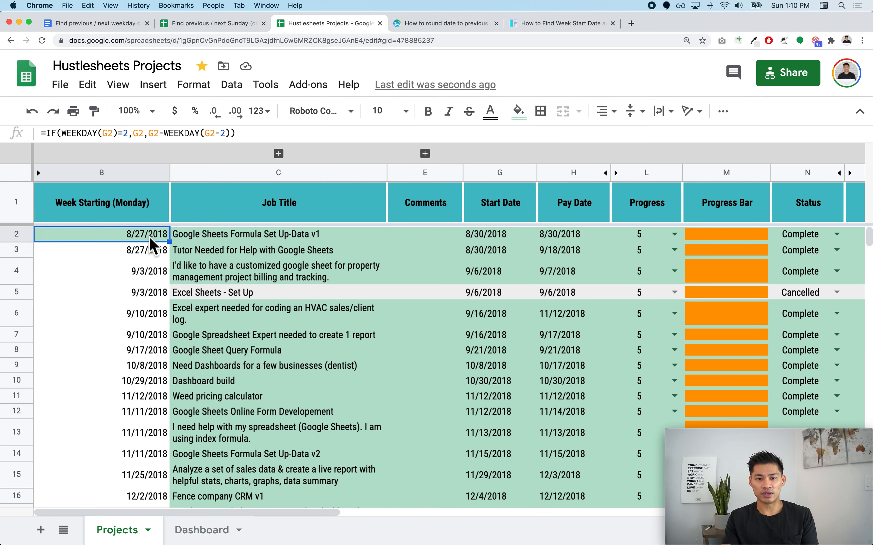
pyautogui.click(150, 271)
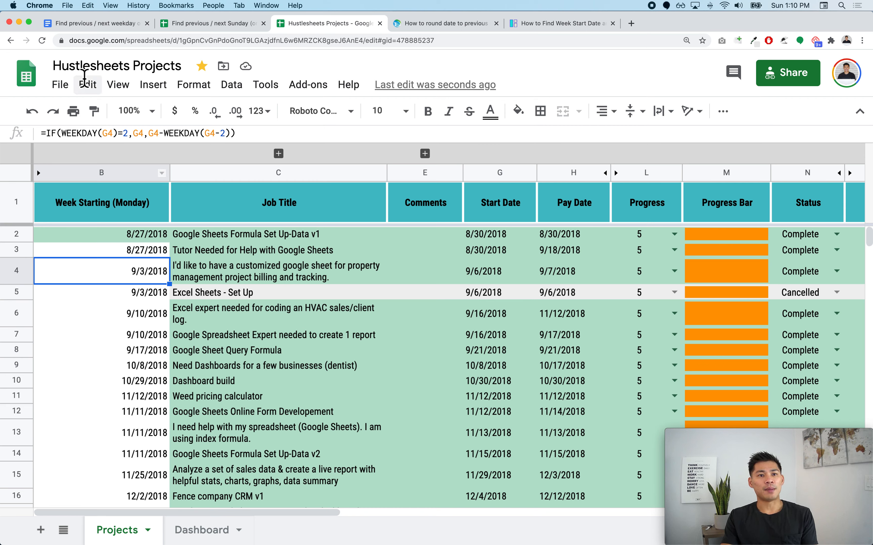
# Review the Previous / Starting and Following / Ending formulas in the weekday formulas document and return to the projects sheet
pyautogui.click(90, 23)
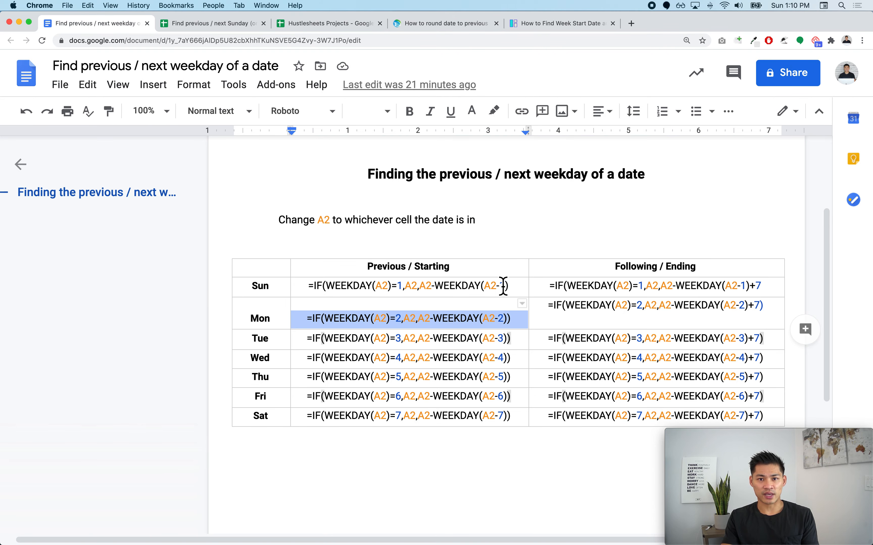
pyautogui.click(493, 286)
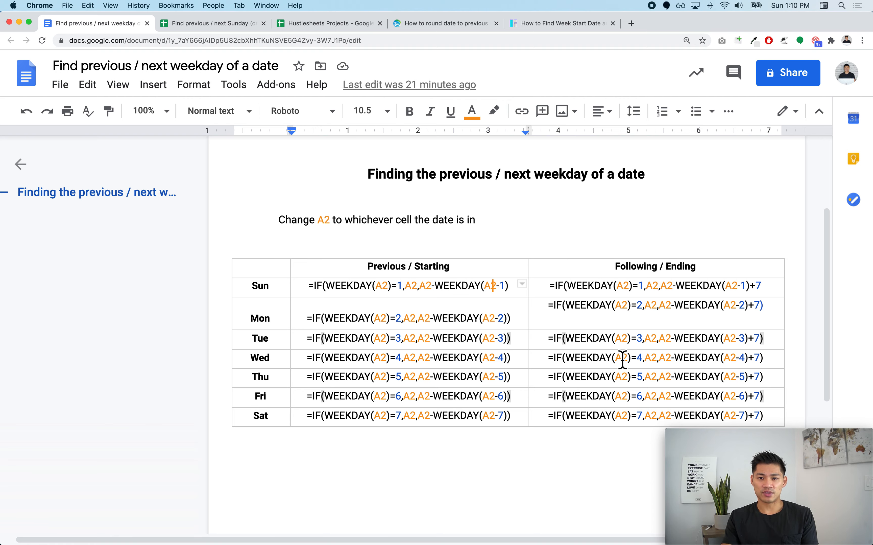
pyautogui.click(333, 29)
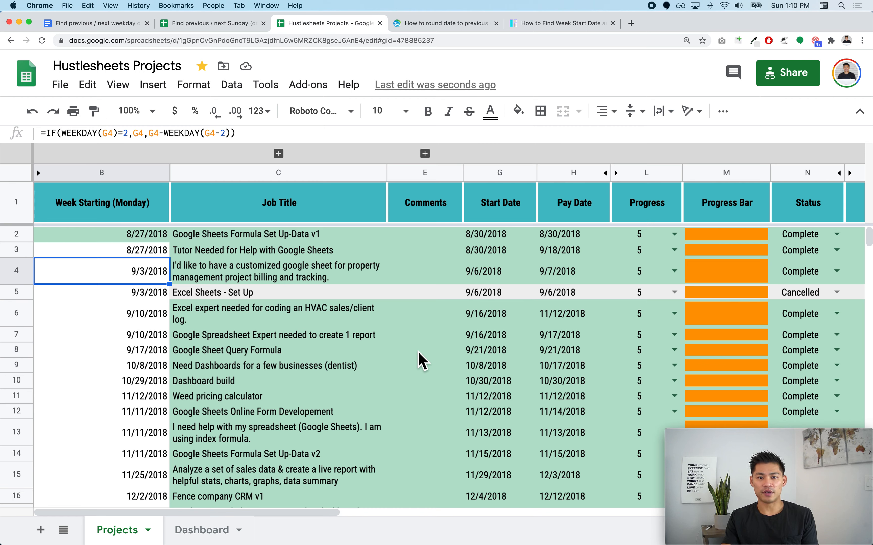
pyautogui.hscroll(5, 418, 351)
pyautogui.hscroll(-5, 418, 352)
pyautogui.scroll(-5, 418, 351)
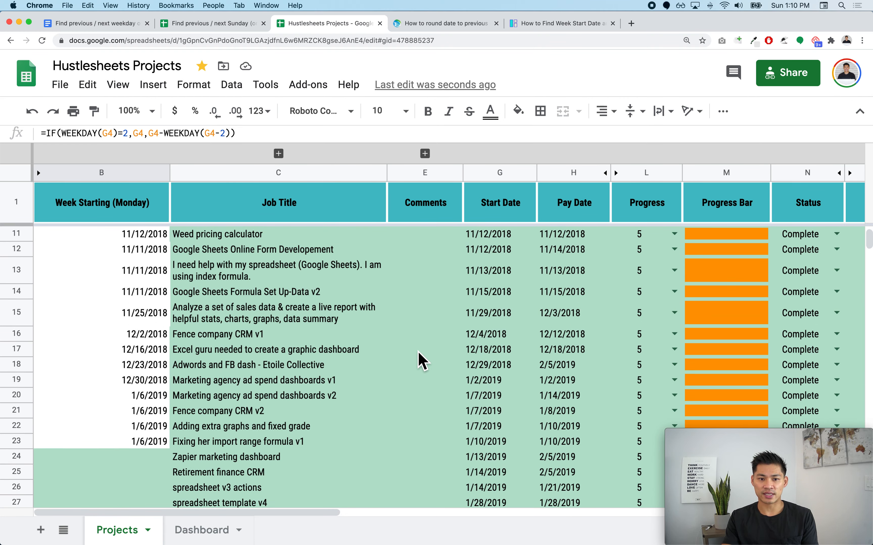
pyautogui.scroll(5, 417, 351)
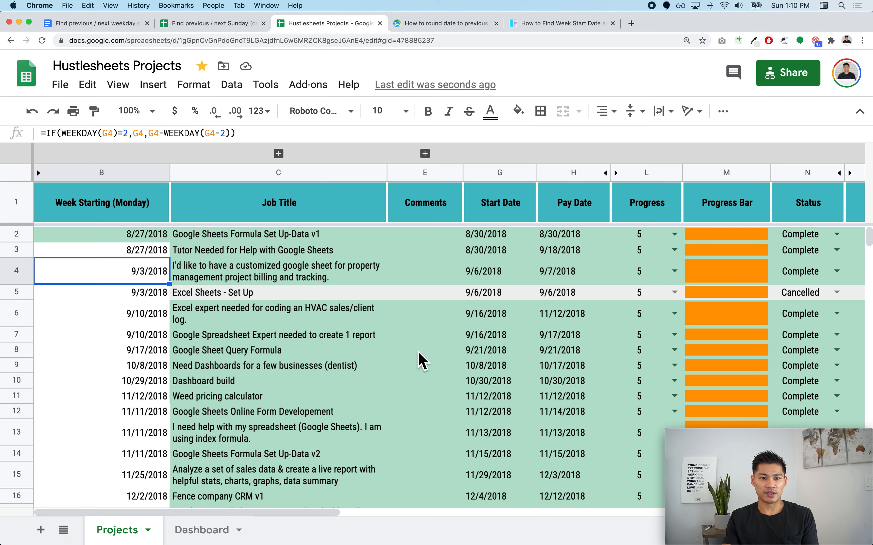